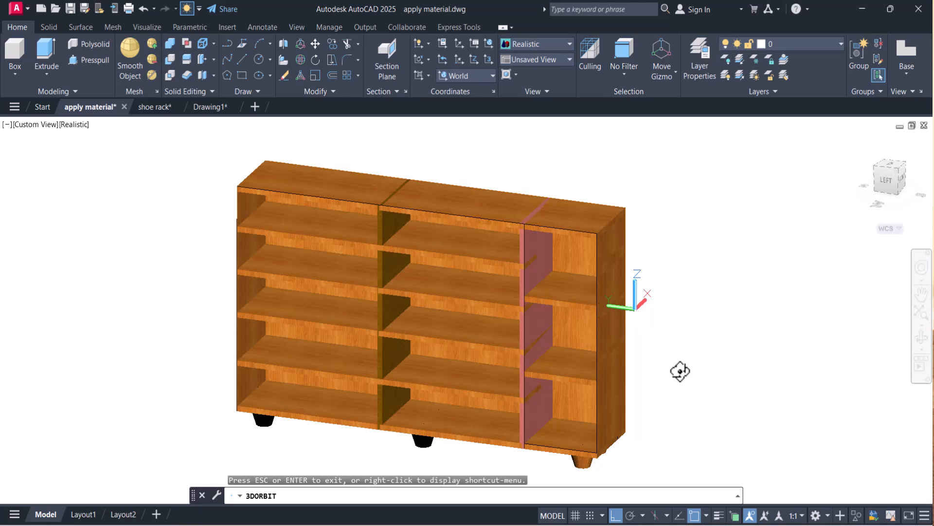
In Drawing1, open the Materials Browser and list the Autodesk Library's Wood materials.
{"action": "left_click_drag", "start_coordinate": [680, 371], "coordinate": [653, 360]}
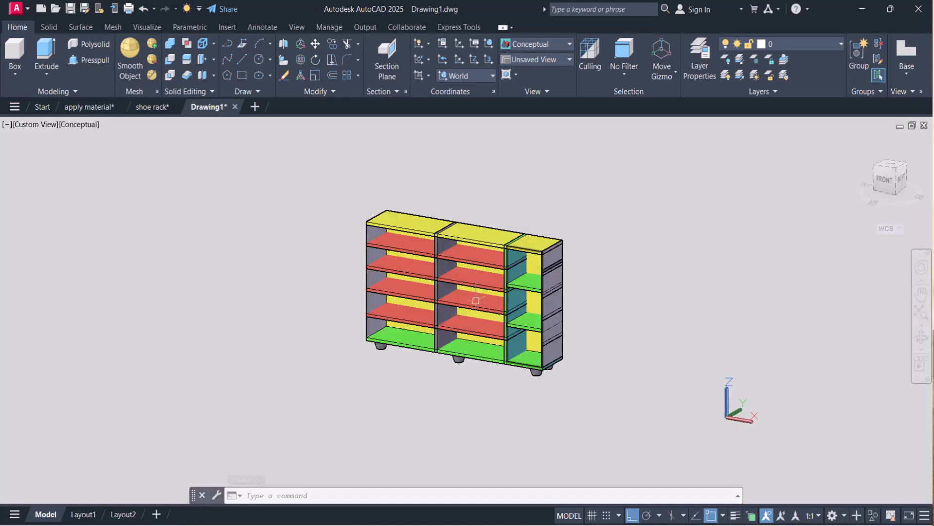
{"action": "middle_click_drag", "start_coordinate": [600, 309], "coordinate": [593, 315]}
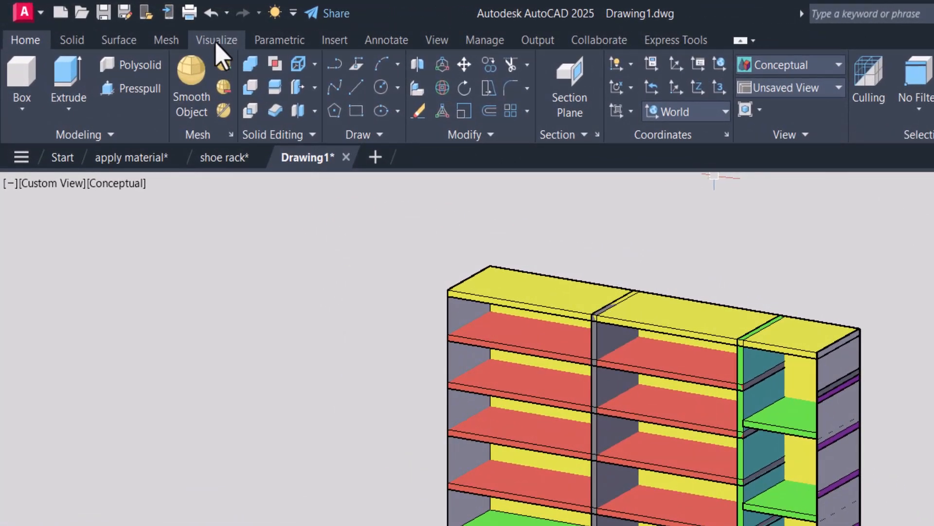
{"action": "left_click", "coordinate": [133, 28]}
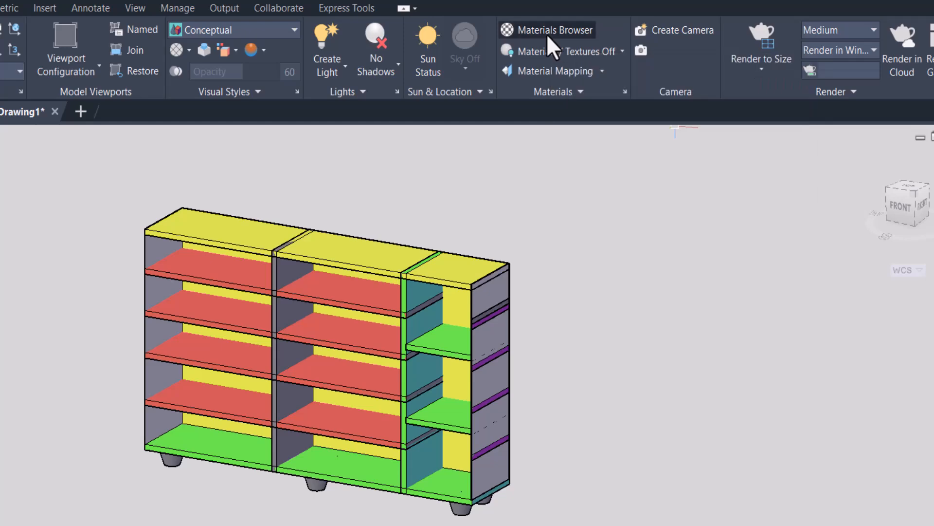
{"action": "left_click", "coordinate": [547, 35]}
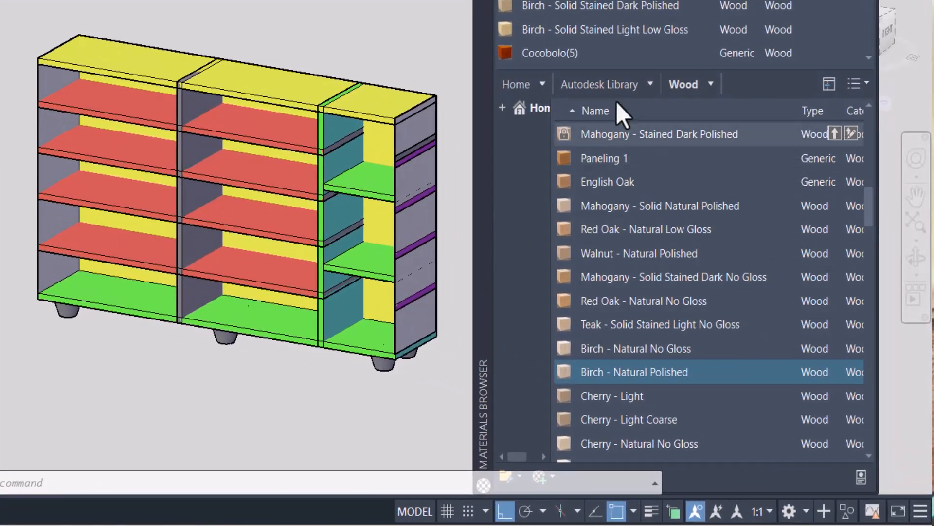
{"action": "left_click", "coordinate": [650, 84]}
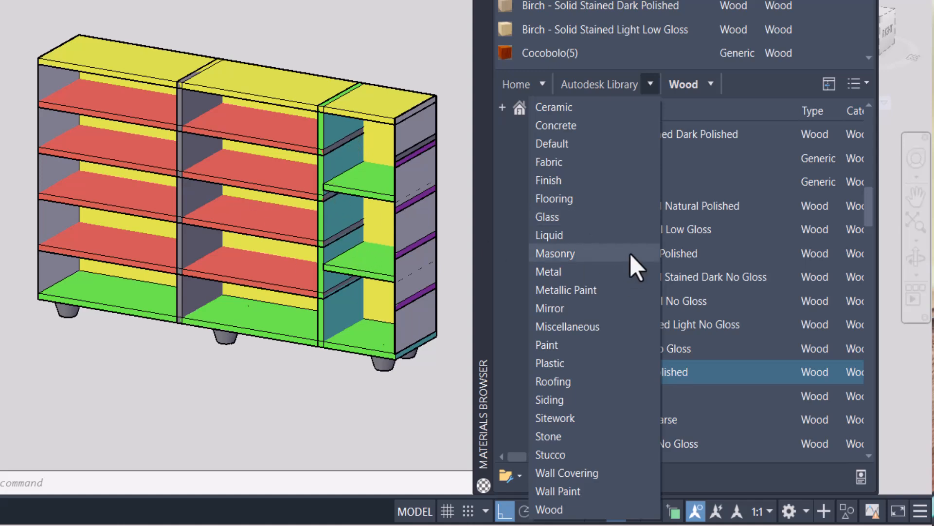
{"action": "left_click", "coordinate": [579, 509]}
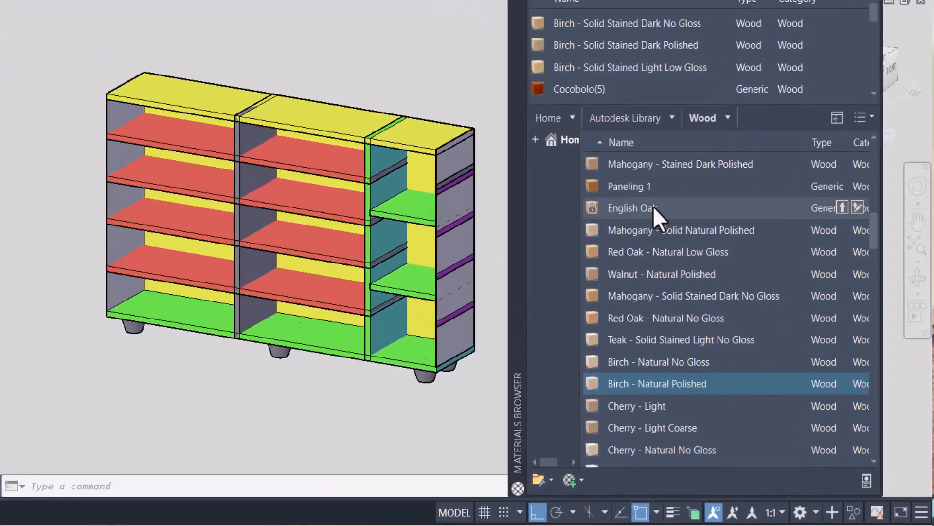
Apply the Redwood material to the top panel of the shoe rack.
{"action": "scroll", "coordinate": [766, 306], "scroll_direction": "up", "scroll_amount": 9}
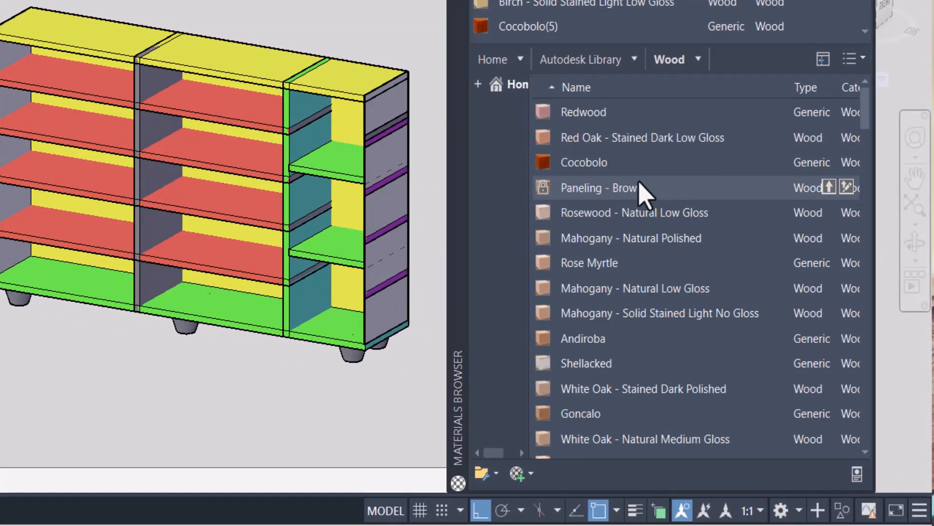
{"action": "left_click_drag", "start_coordinate": [628, 113], "coordinate": [612, 129]}
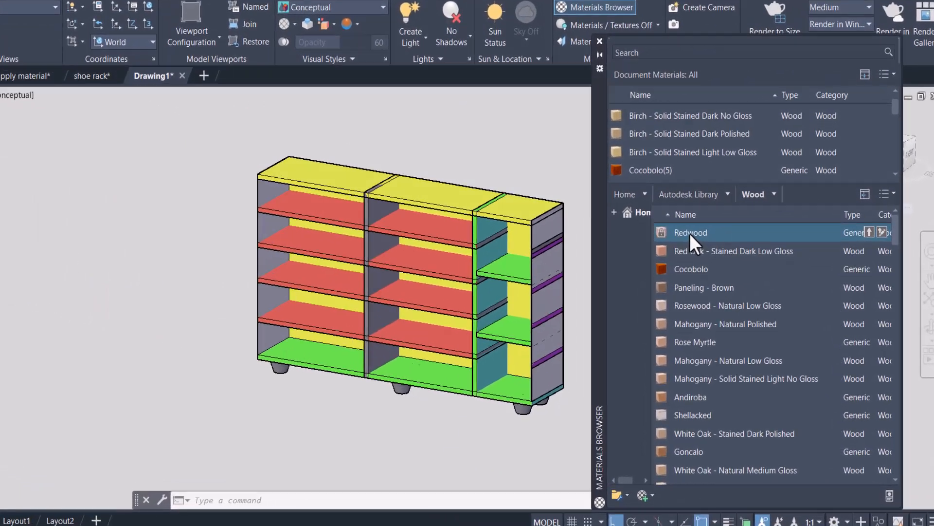
{"action": "left_click_drag", "start_coordinate": [691, 233], "coordinate": [408, 194]}
{"action": "left_click_drag", "start_coordinate": [314, 136], "coordinate": [316, 138]}
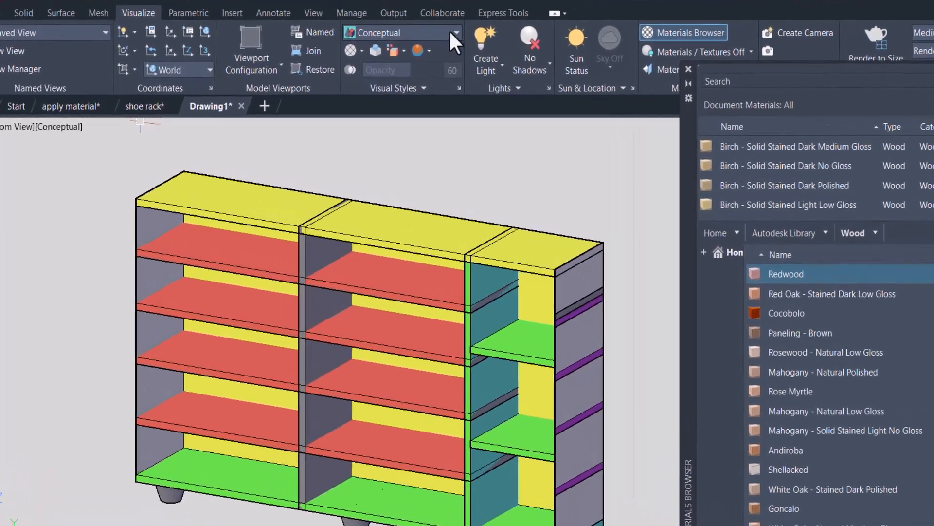
Set the viewport's visual style to Realistic.
{"action": "left_click", "coordinate": [411, 43]}
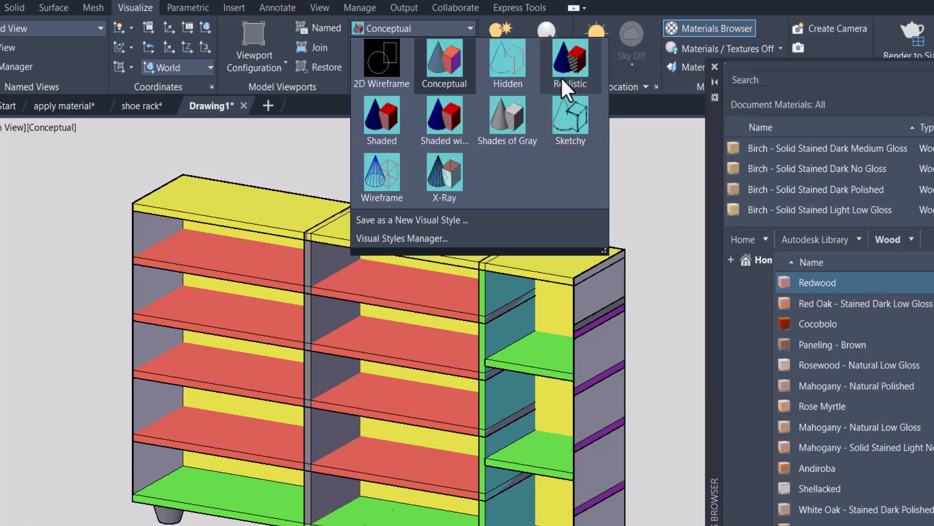
{"action": "left_click", "coordinate": [567, 60]}
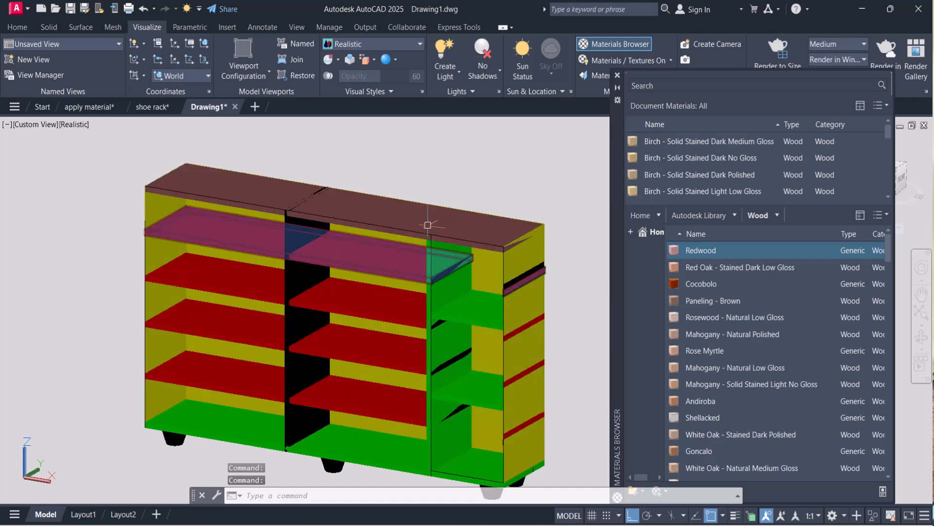
Apply Birch - Natural No Gloss to the rack's top panel, uppermost shelf, outer panels and both shelves of the narrow compartment.
{"action": "scroll", "coordinate": [725, 446], "scroll_direction": "down", "scroll_amount": 5}
{"action": "left_click_drag", "start_coordinate": [722, 438], "coordinate": [360, 221]}
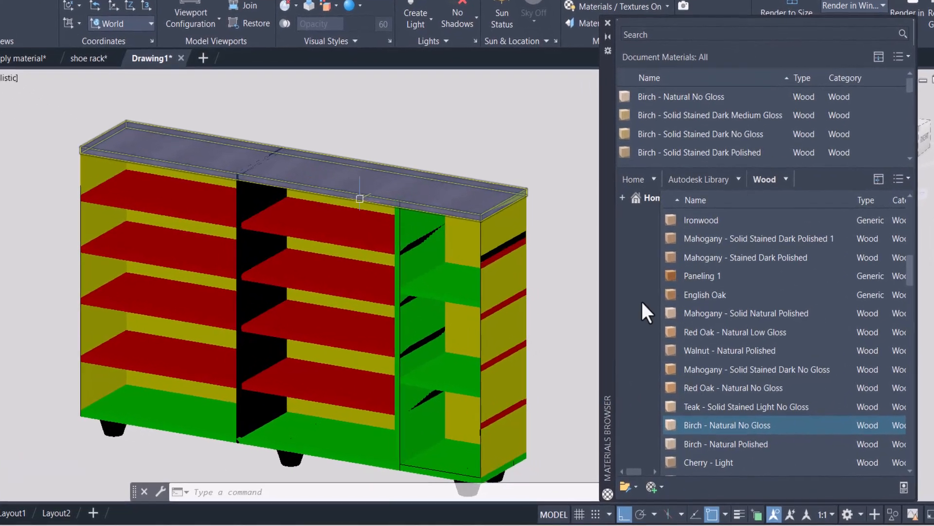
{"action": "left_click_drag", "start_coordinate": [720, 437], "coordinate": [237, 241]}
{"action": "left_click_drag", "start_coordinate": [129, 175], "coordinate": [130, 170]}
{"action": "left_click_drag", "start_coordinate": [740, 419], "coordinate": [467, 267]}
{"action": "left_click_drag", "start_coordinate": [715, 413], "coordinate": [414, 260]}
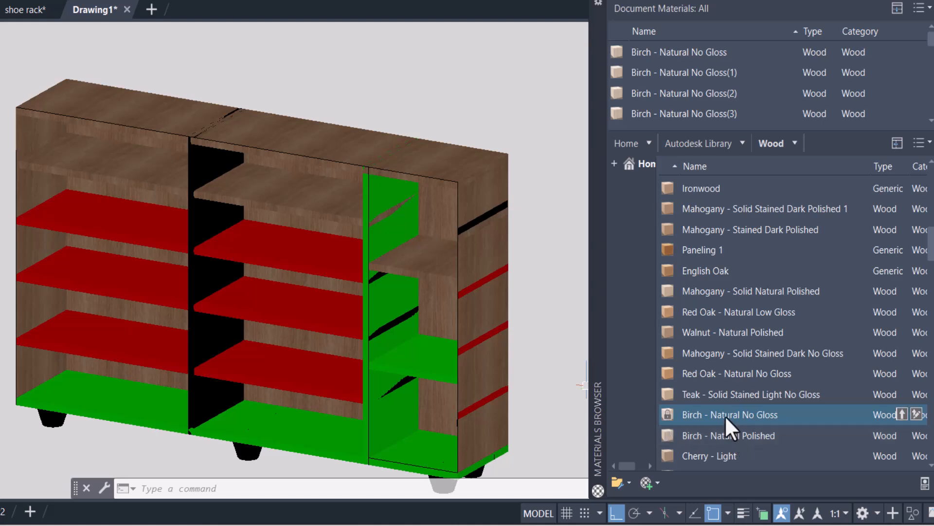
{"action": "left_click_drag", "start_coordinate": [725, 415], "coordinate": [392, 354]}
Apply Birch - Natural Medium Gloss to the remaining red shelves and Birch - Solid Natural Low Gloss to the green panels.
{"action": "scroll", "coordinate": [737, 455], "scroll_direction": "down", "scroll_amount": 1}
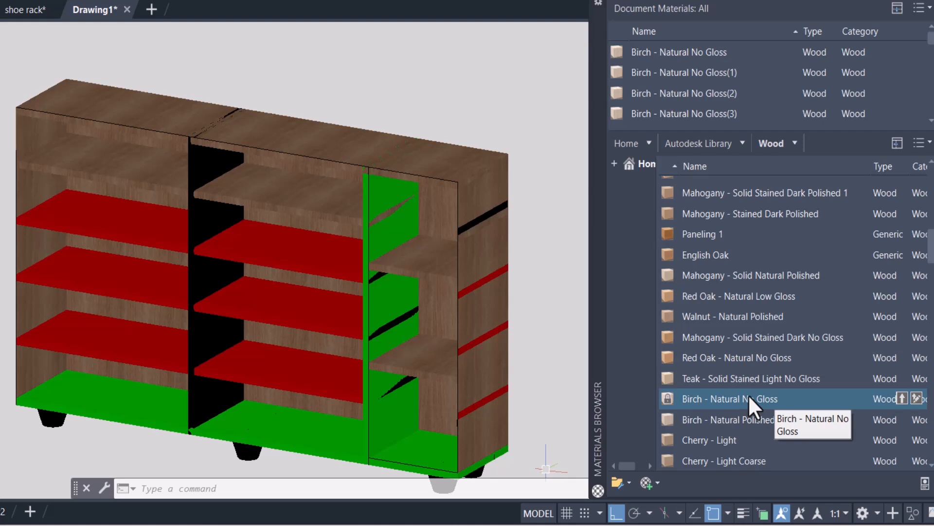
{"action": "scroll", "coordinate": [740, 409], "scroll_direction": "down", "scroll_amount": 5}
{"action": "left_click_drag", "start_coordinate": [732, 420], "coordinate": [307, 325]}
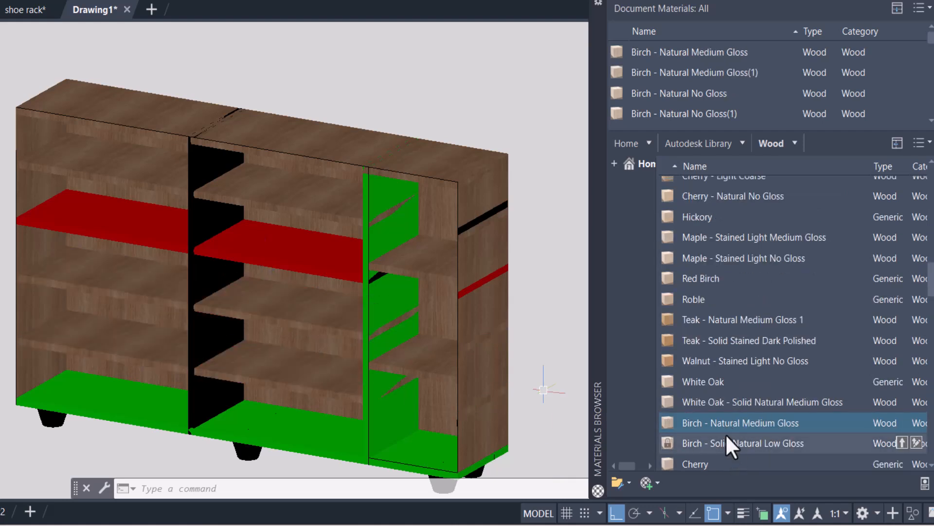
{"action": "left_click_drag", "start_coordinate": [725, 434], "coordinate": [323, 308]}
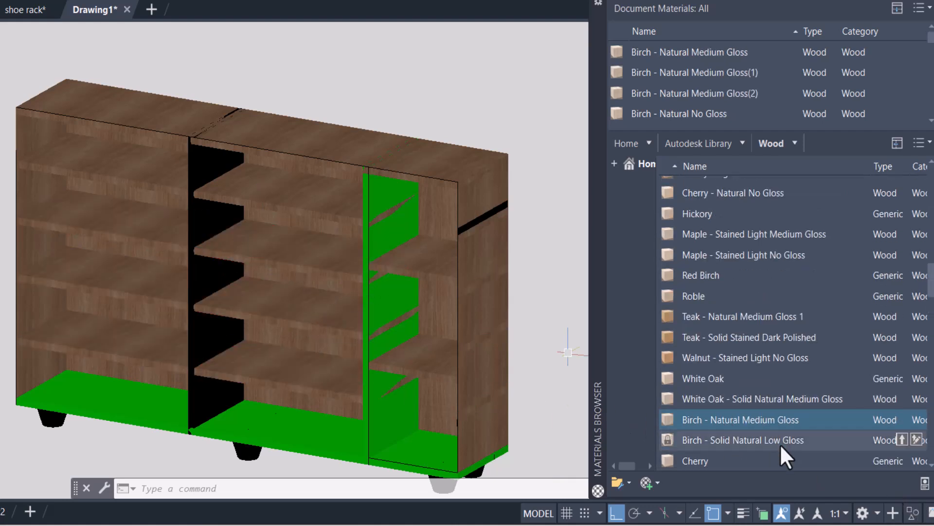
{"action": "left_click_drag", "start_coordinate": [775, 439], "coordinate": [378, 309]}
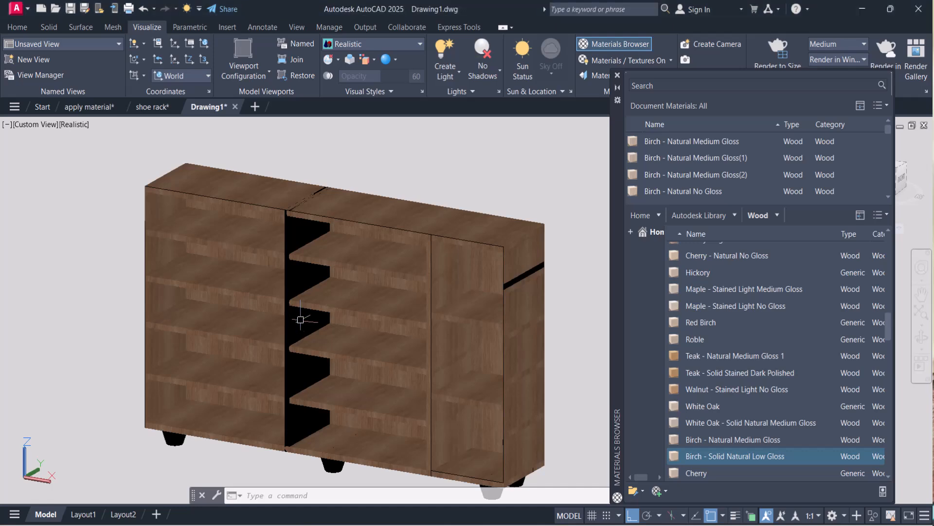
Apply Teak - Natural Medium Gloss 1 to the black vertical divider in the middle of the rack.
{"action": "left_click", "coordinate": [921, 338]}
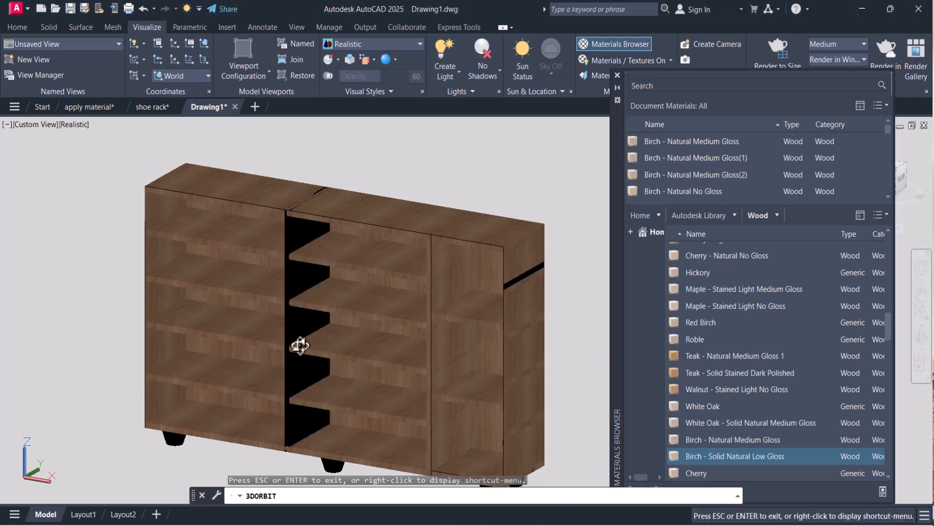
{"action": "left_click_drag", "start_coordinate": [299, 344], "coordinate": [322, 350]}
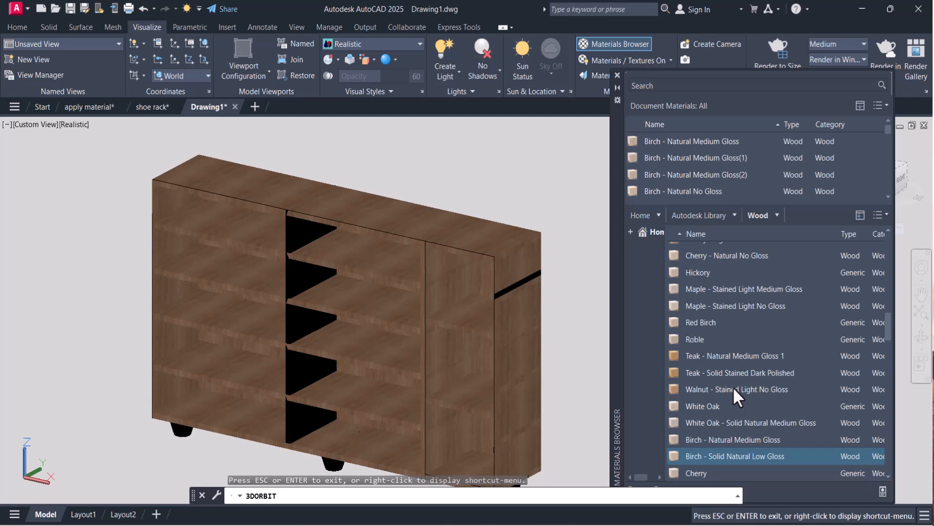
{"action": "key", "text": "Escape"}
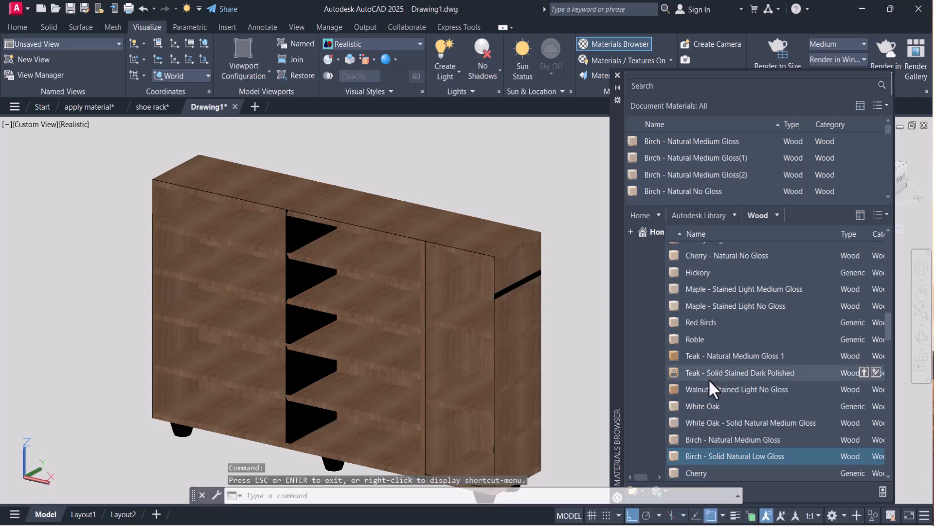
{"action": "left_click_drag", "start_coordinate": [722, 355], "coordinate": [289, 282]}
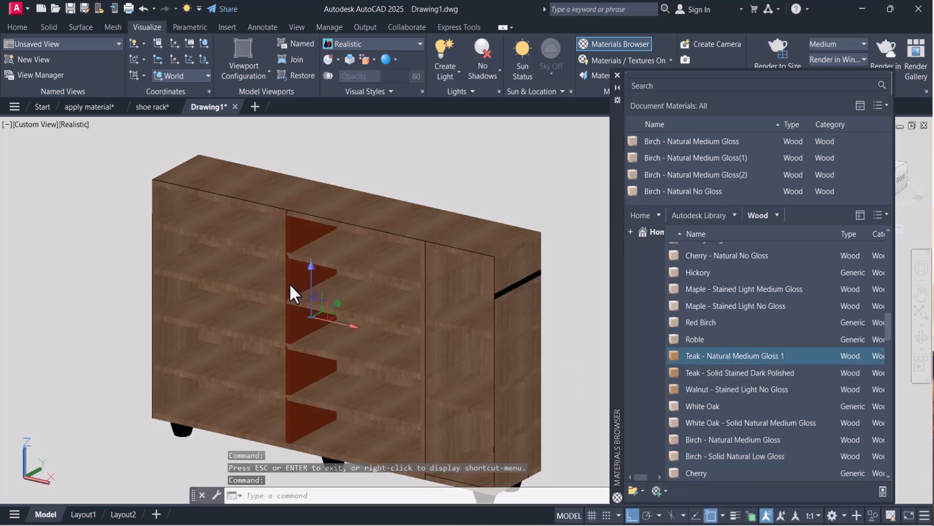
{"action": "scroll", "coordinate": [783, 343], "scroll_direction": "down", "scroll_amount": 3}
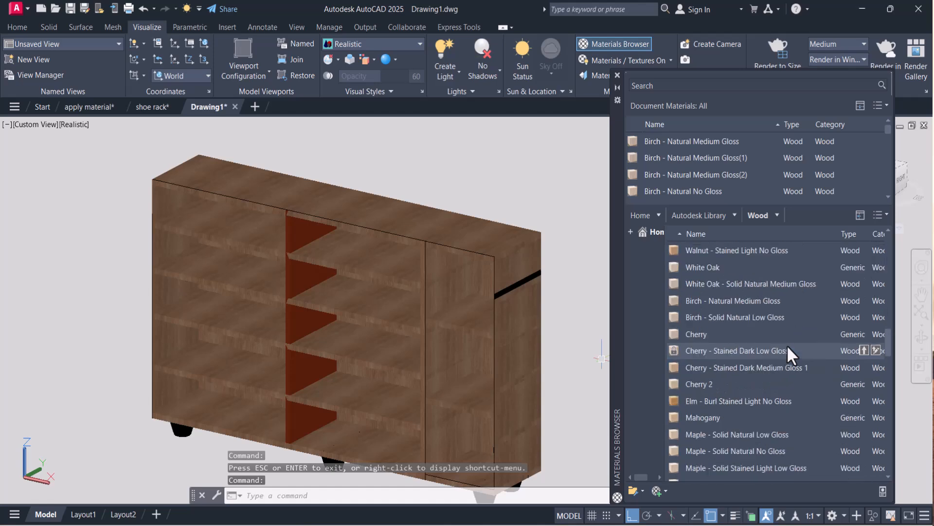
{"action": "scroll", "coordinate": [787, 345], "scroll_direction": "down", "scroll_amount": 3}
Expose the rack's underside and list the Autodesk Library's Metal materials.
{"action": "left_click", "coordinate": [919, 341]}
{"action": "left_click_drag", "start_coordinate": [288, 391], "coordinate": [286, 350]}
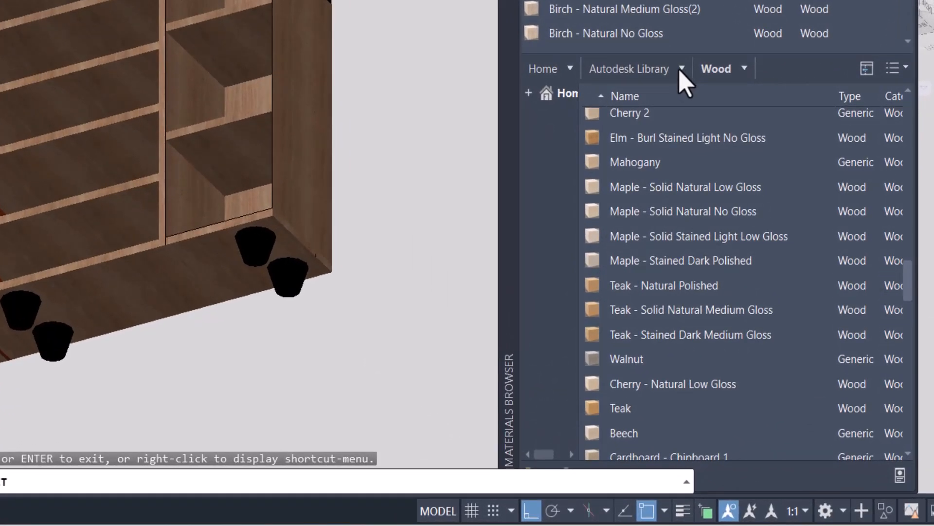
{"action": "left_click", "coordinate": [682, 69]}
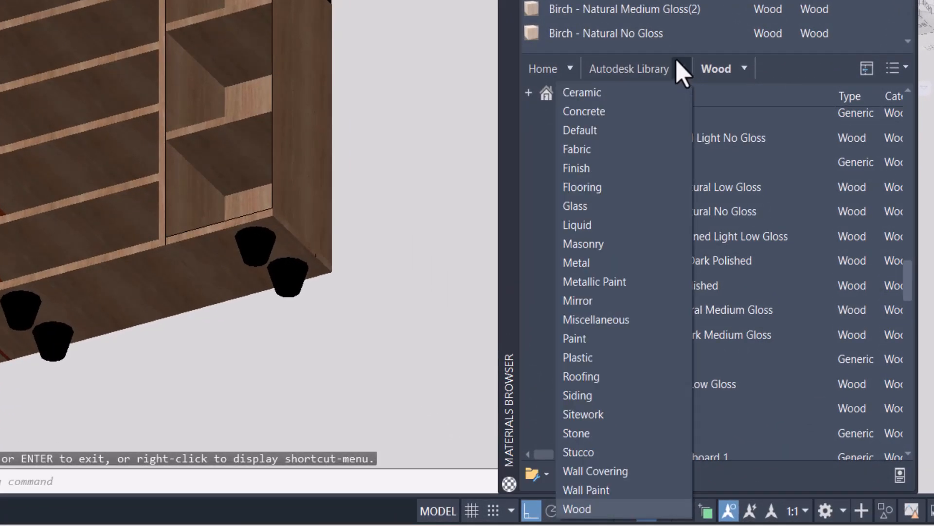
{"action": "left_click", "coordinate": [585, 266]}
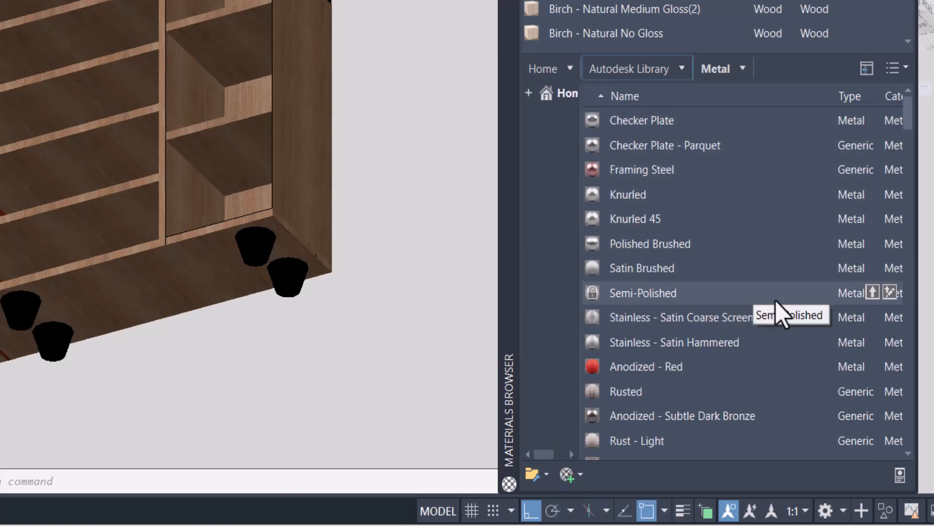
Apply the Titanium metal material to all six feet under the rack.
{"action": "scroll", "coordinate": [782, 312], "scroll_direction": "down", "scroll_amount": 4}
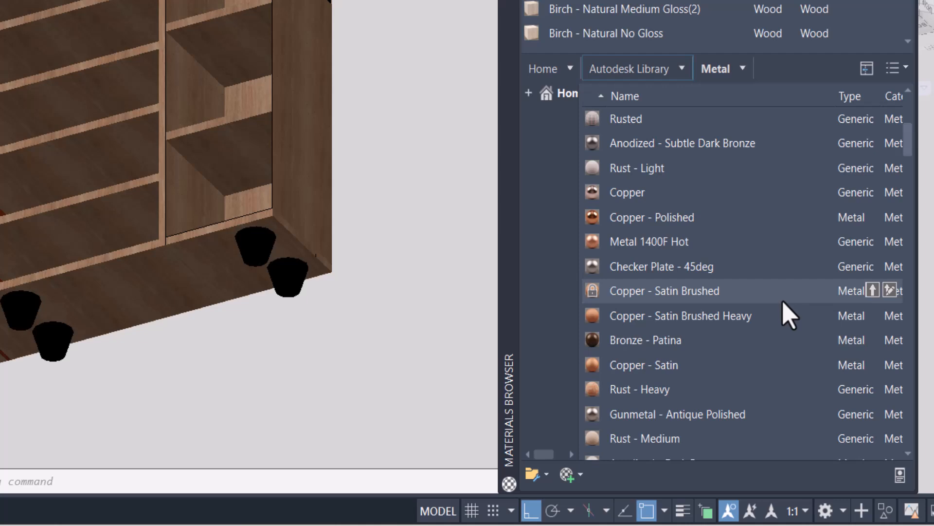
{"action": "scroll", "coordinate": [783, 302], "scroll_direction": "down", "scroll_amount": 5}
{"action": "left_click_drag", "start_coordinate": [626, 390], "coordinate": [129, 428]}
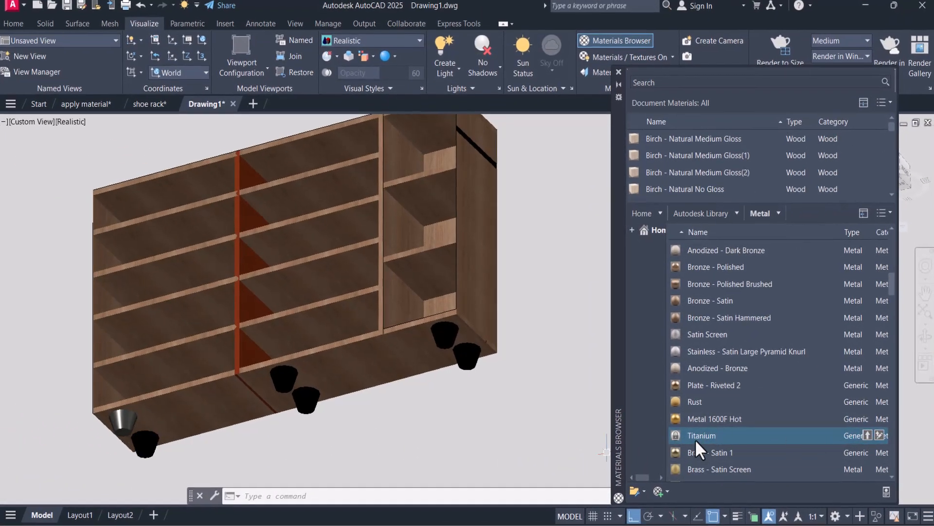
{"action": "left_click_drag", "start_coordinate": [695, 439], "coordinate": [146, 444]}
{"action": "scroll", "coordinate": [774, 447], "scroll_direction": "down", "scroll_amount": 1}
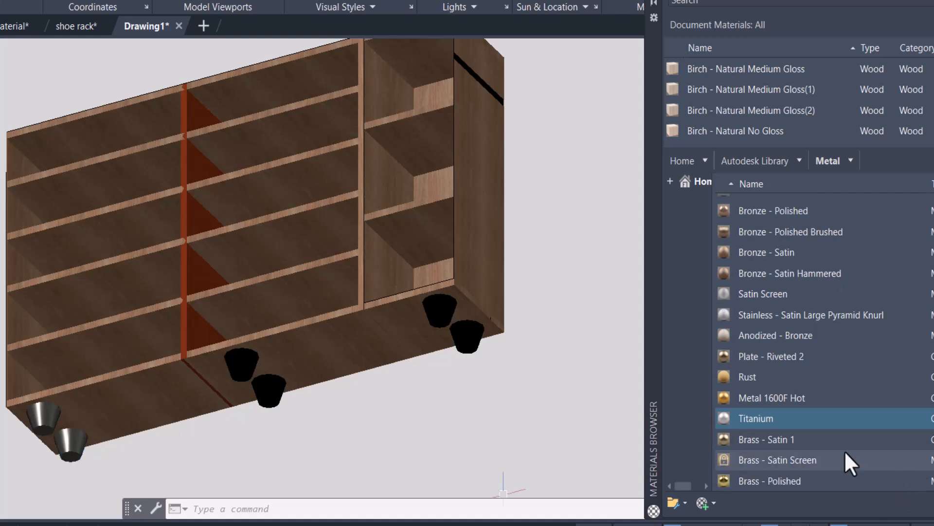
{"action": "left_click_drag", "start_coordinate": [755, 418], "coordinate": [468, 341]}
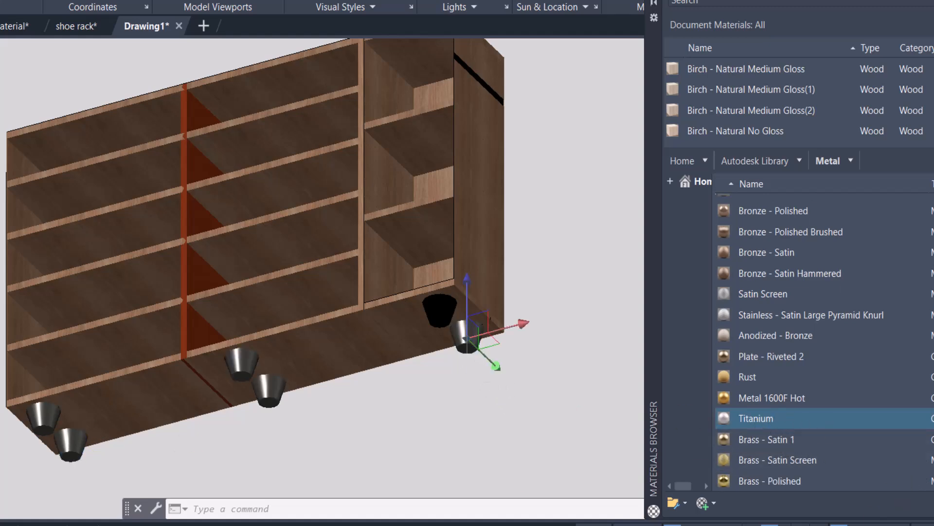
{"action": "left_click_drag", "start_coordinate": [735, 418], "coordinate": [438, 310]}
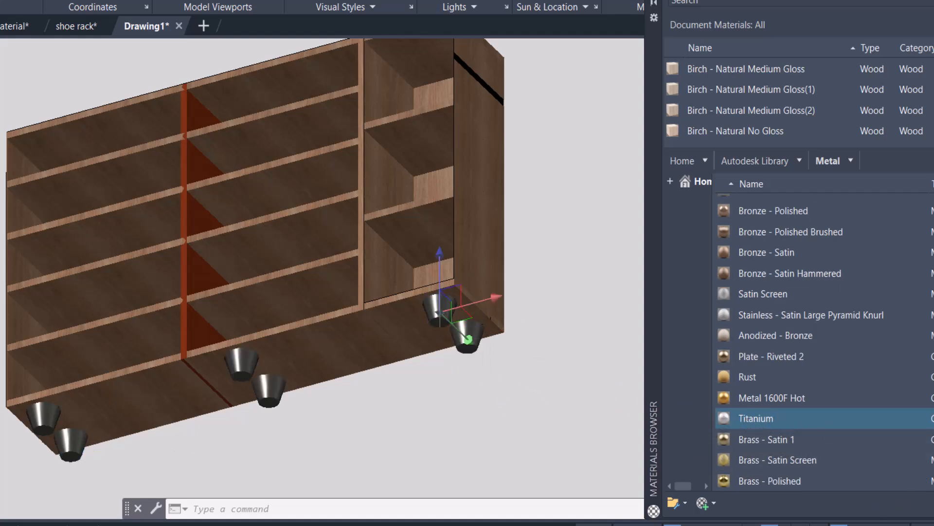
Close the Materials Browser and turn on sunlight with the recommended exposure adjustment.
{"action": "middle_click_drag", "start_coordinate": [438, 310], "coordinate": [385, 285], "text": "shift"}
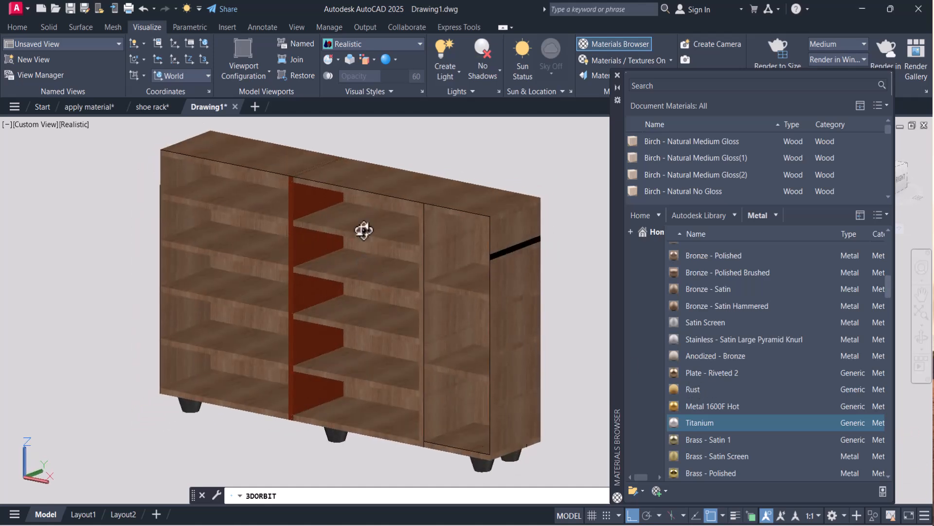
{"action": "left_click", "coordinate": [617, 75]}
{"action": "mouse_move", "coordinate": [464, 256]}
{"action": "middle_mouse_down"}
{"action": "mouse_move", "coordinate": [444, 246]}
{"action": "mouse_move", "coordinate": [478, 249]}
{"action": "middle_mouse_up"}
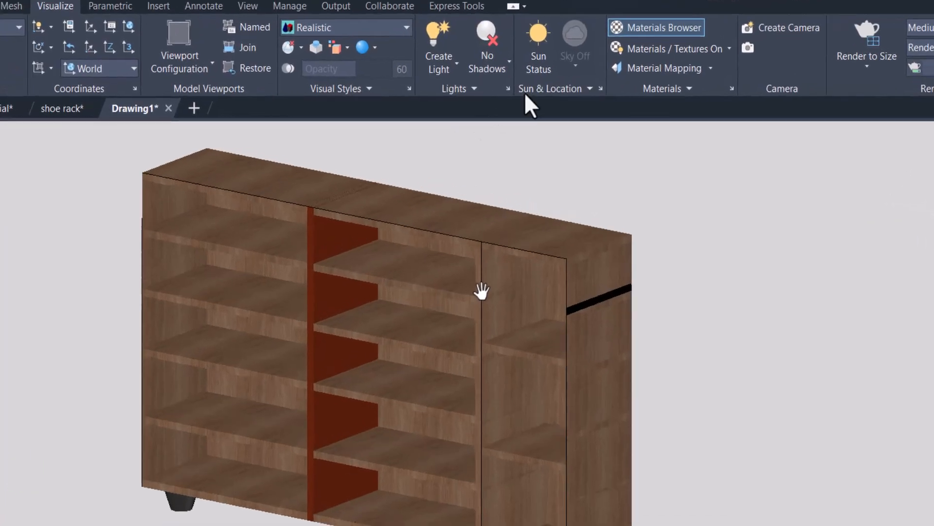
{"action": "left_click", "coordinate": [527, 59]}
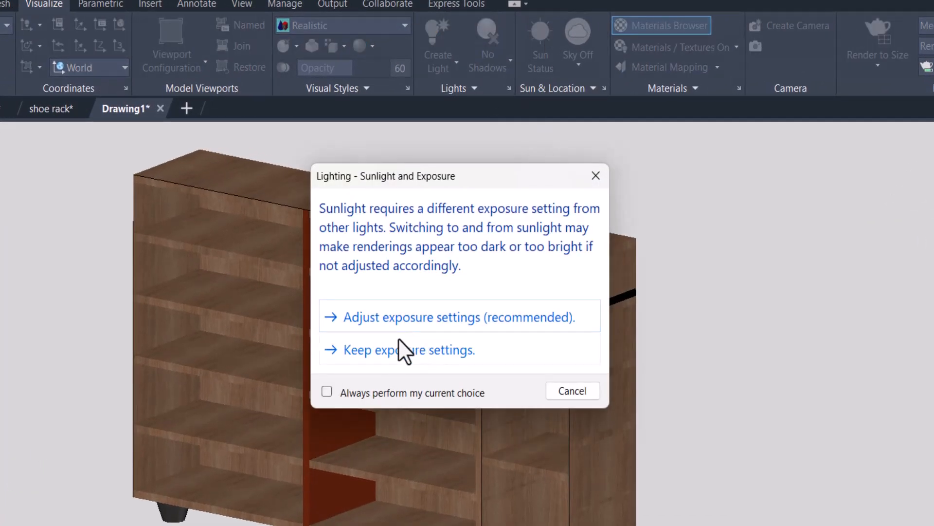
{"action": "left_click", "coordinate": [378, 317]}
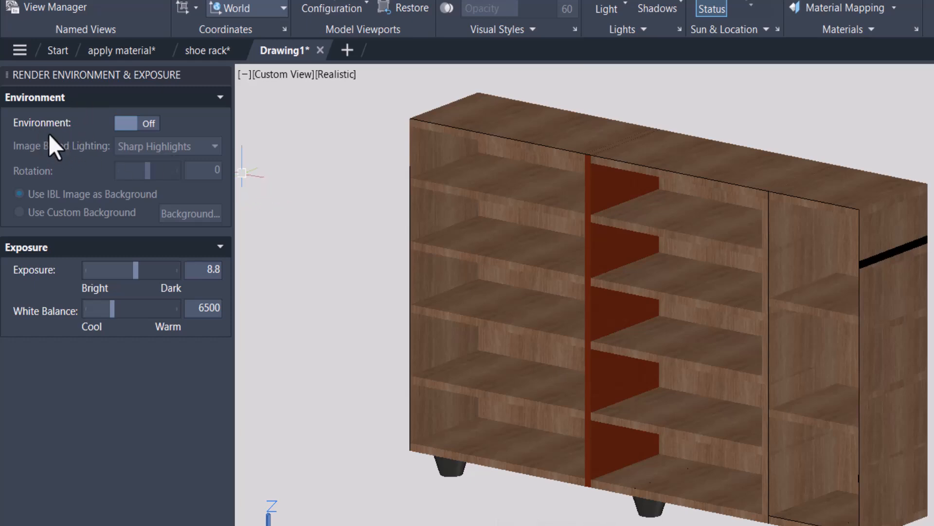
Turn on the render environment and choose a custom background instead of the IBL image.
{"action": "left_click", "coordinate": [147, 125]}
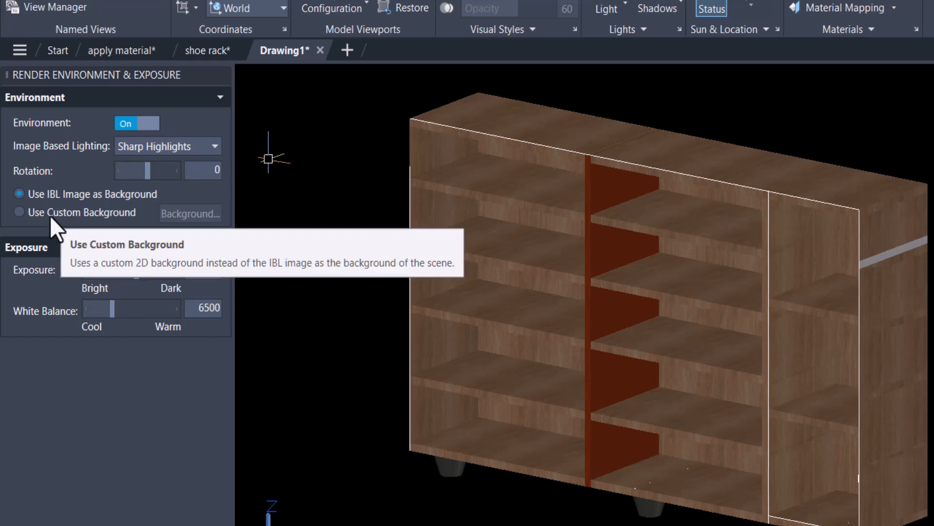
{"action": "left_click", "coordinate": [49, 214]}
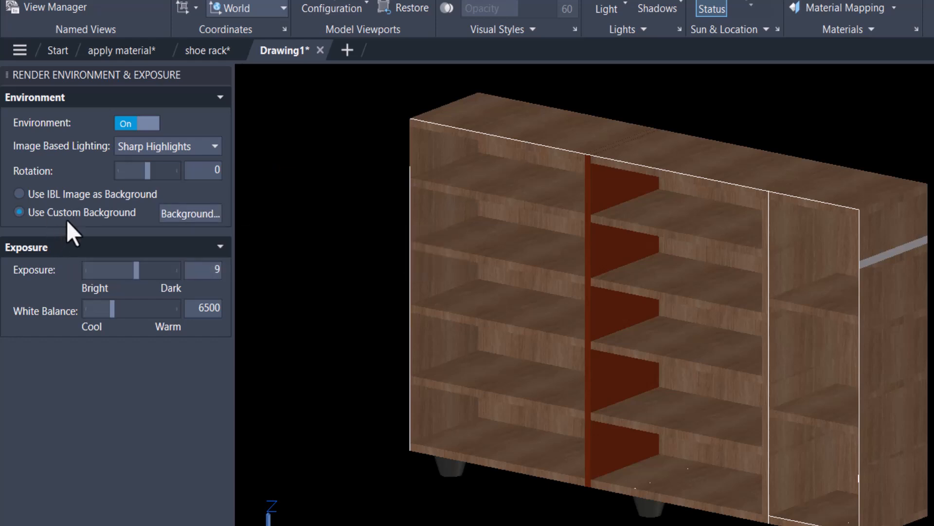
Set the type of the custom render background to Solid.
{"action": "left_click", "coordinate": [189, 214]}
{"action": "left_click", "coordinate": [674, 138]}
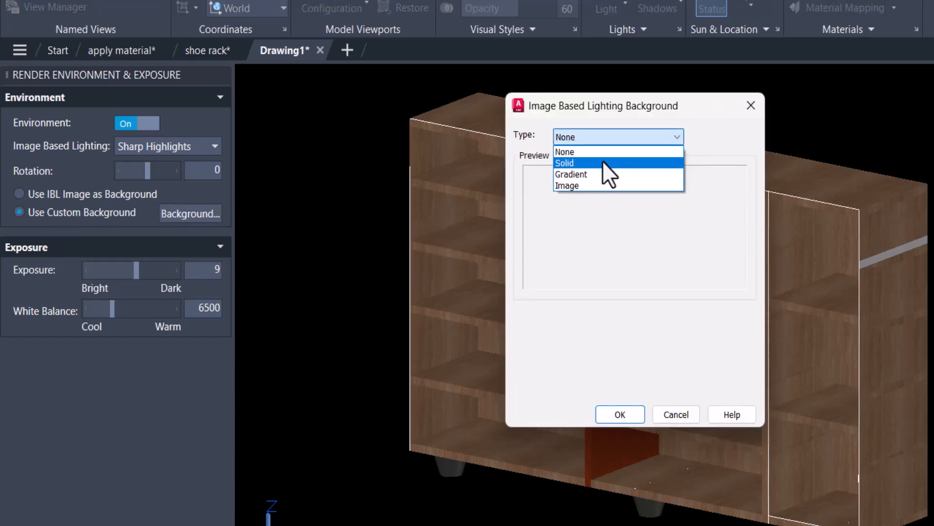
{"action": "left_click", "coordinate": [604, 163]}
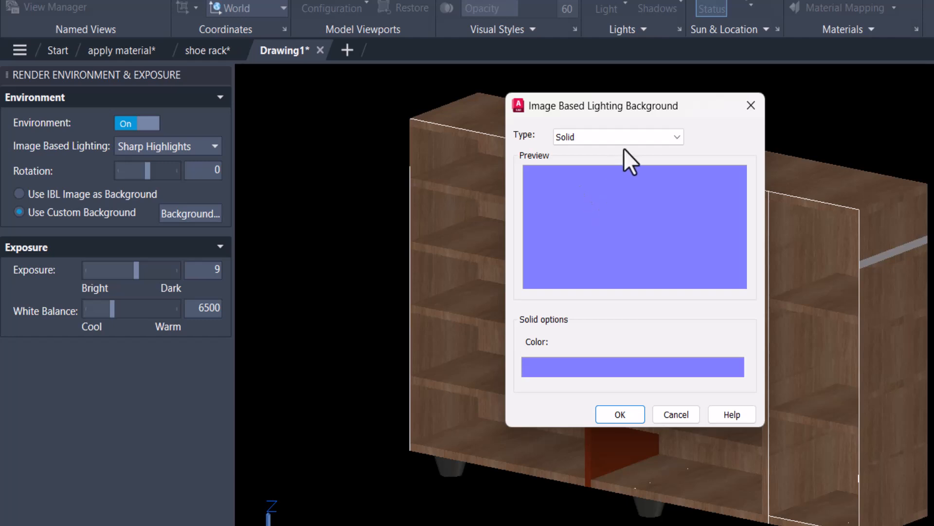
Try the Gradient and Image background types and return the type to Solid.
{"action": "left_click", "coordinate": [628, 137]}
{"action": "left_click", "coordinate": [604, 174]}
{"action": "left_click", "coordinate": [609, 139]}
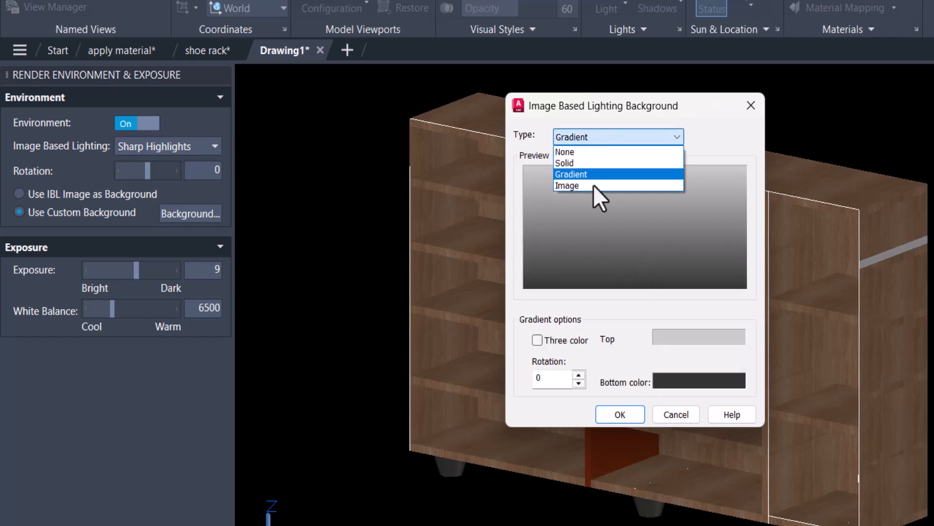
{"action": "left_click", "coordinate": [581, 185]}
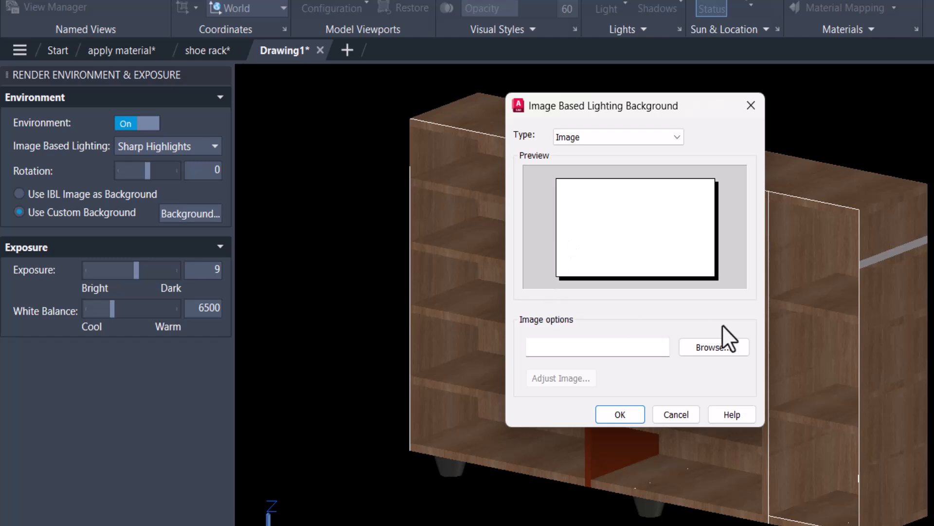
{"action": "left_click", "coordinate": [586, 138]}
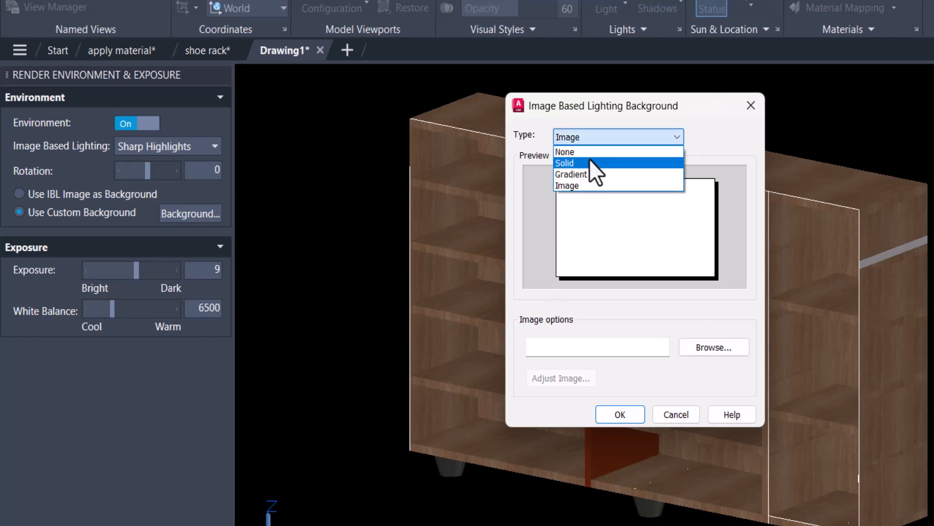
{"action": "left_click", "coordinate": [587, 165]}
Set the solid background's colour to white, index colour 255, and apply the background.
{"action": "left_click", "coordinate": [609, 368]}
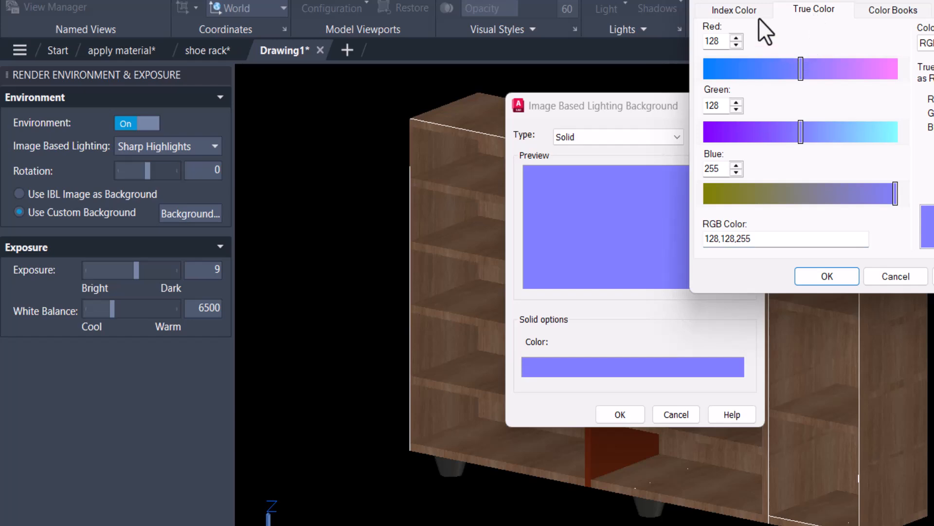
{"action": "left_click", "coordinate": [744, 11]}
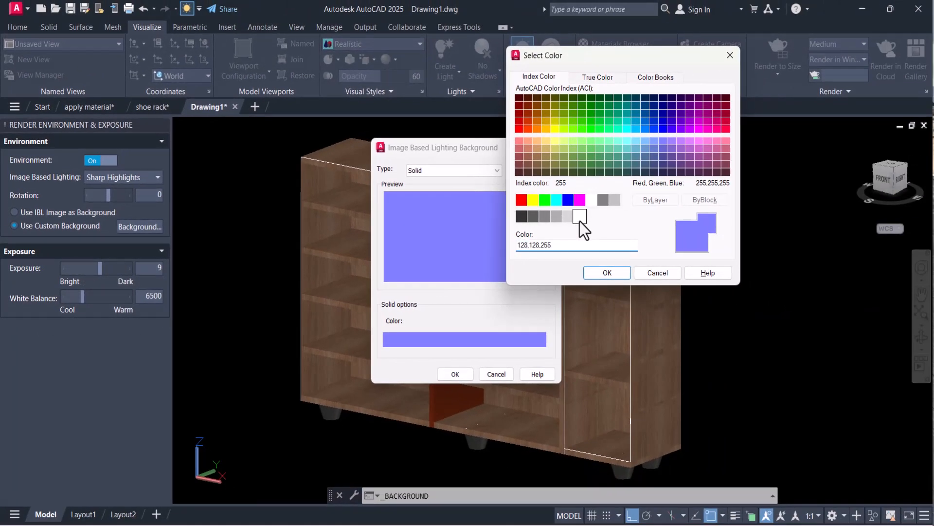
{"action": "left_click", "coordinate": [603, 214]}
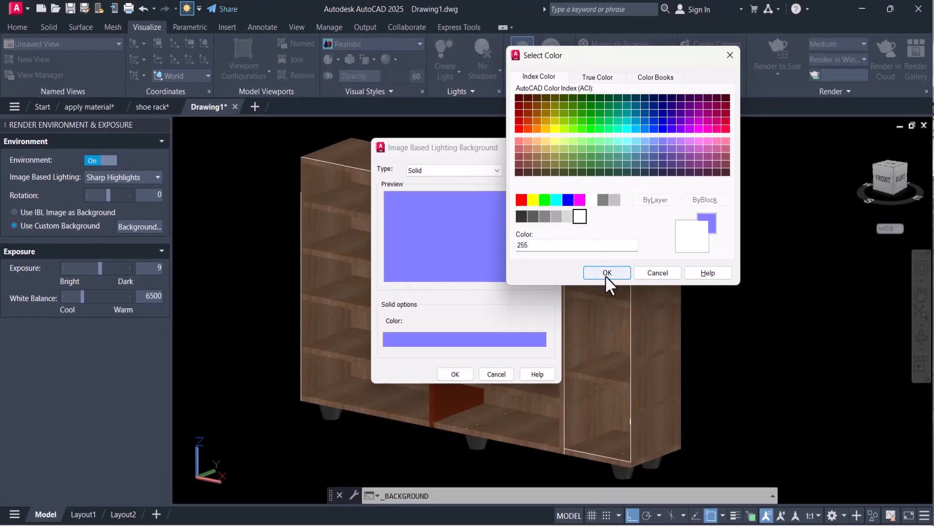
{"action": "left_click", "coordinate": [632, 273]}
{"action": "left_click", "coordinate": [468, 377]}
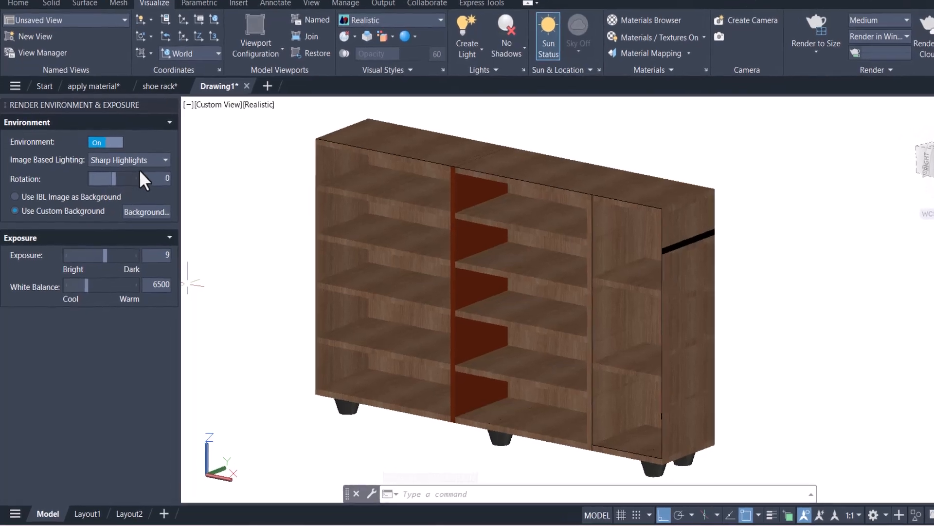
Try Gypsum Crater image-based lighting with exposure 8 and white balance 11877.
{"action": "left_click", "coordinate": [137, 176]}
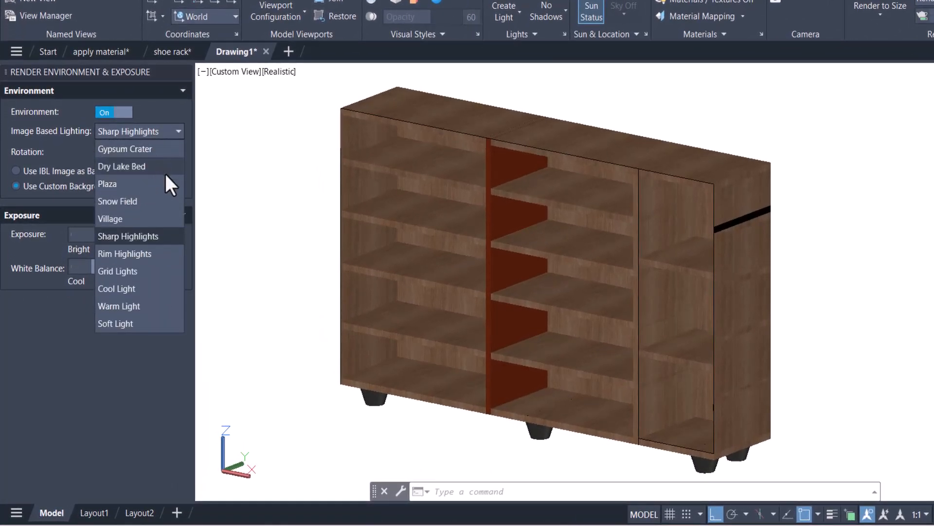
{"action": "left_click", "coordinate": [122, 148]}
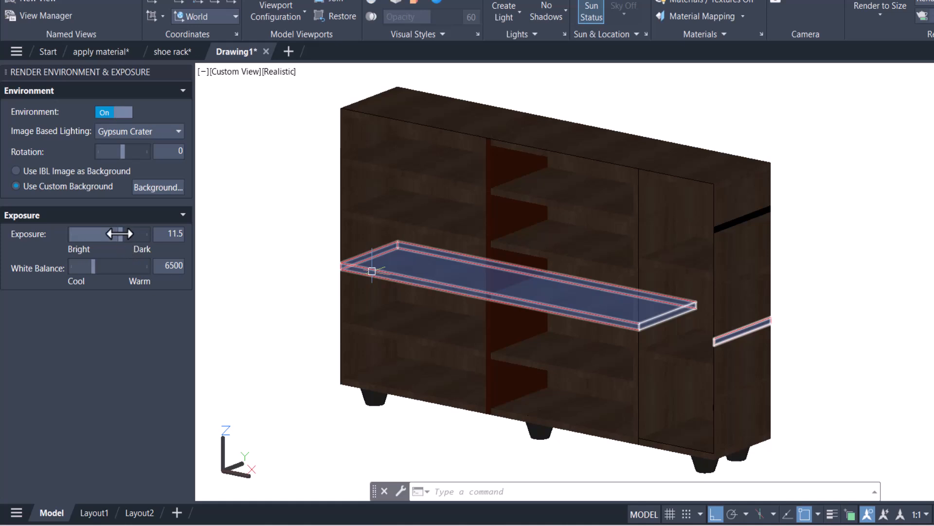
{"action": "left_click_drag", "start_coordinate": [120, 233], "coordinate": [109, 232]}
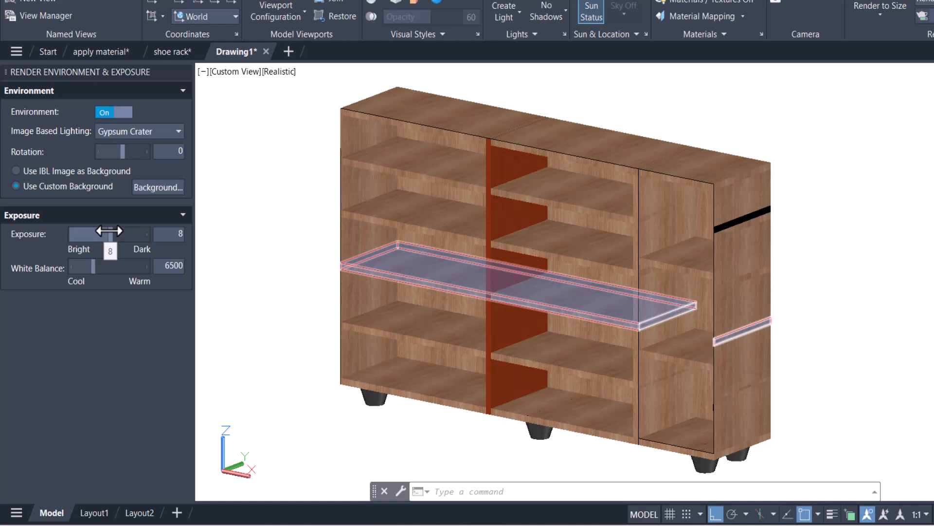
{"action": "left_click_drag", "start_coordinate": [109, 231], "coordinate": [106, 233]}
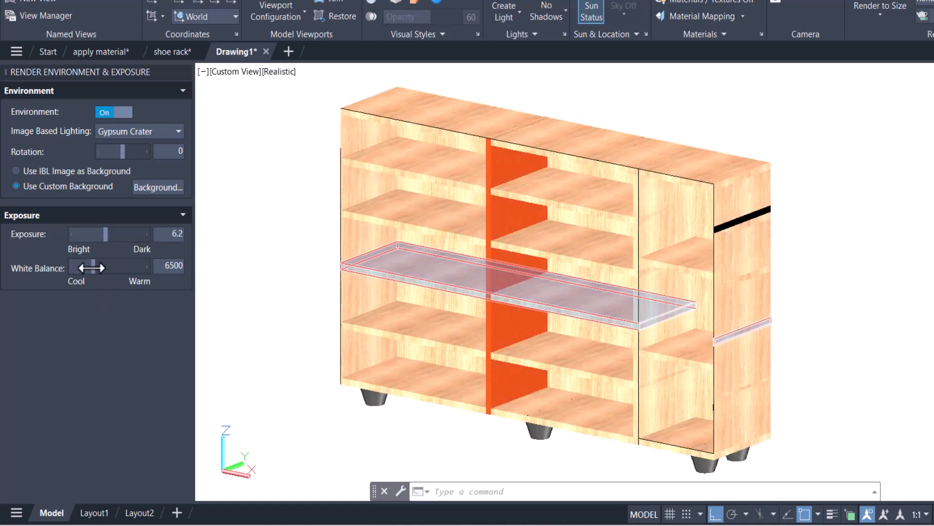
{"action": "left_click_drag", "start_coordinate": [94, 266], "coordinate": [115, 267]}
{"action": "left_click_drag", "start_coordinate": [106, 234], "coordinate": [111, 237]}
{"action": "left_click", "coordinate": [626, 355]}
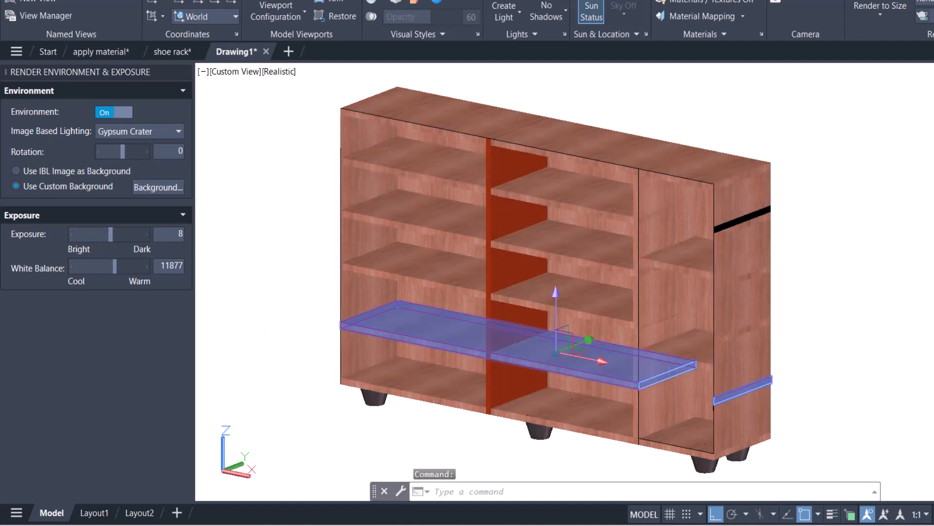
{"action": "left_click", "coordinate": [895, 392]}
{"action": "left_click", "coordinate": [893, 391]}
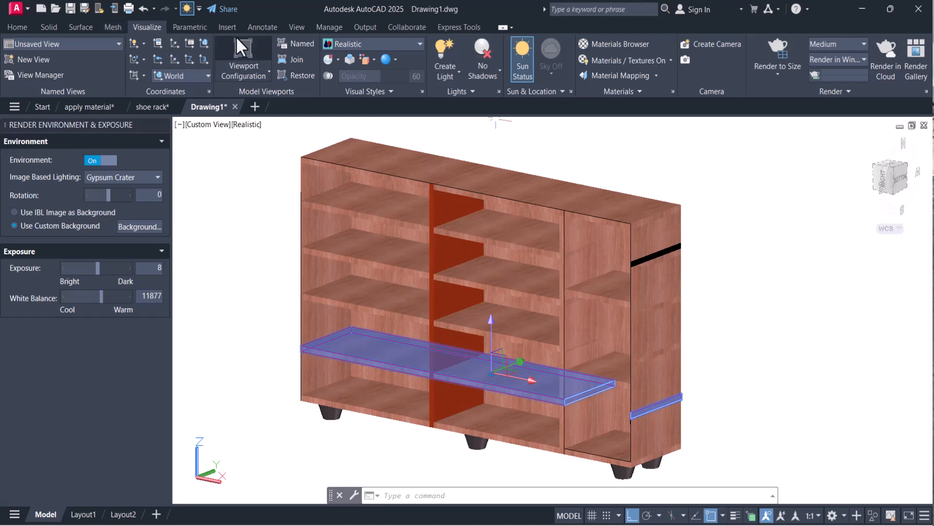
Turn on the navigation bar and orbit the shoe rack to see it more from above.
{"action": "left_click", "coordinate": [296, 28]}
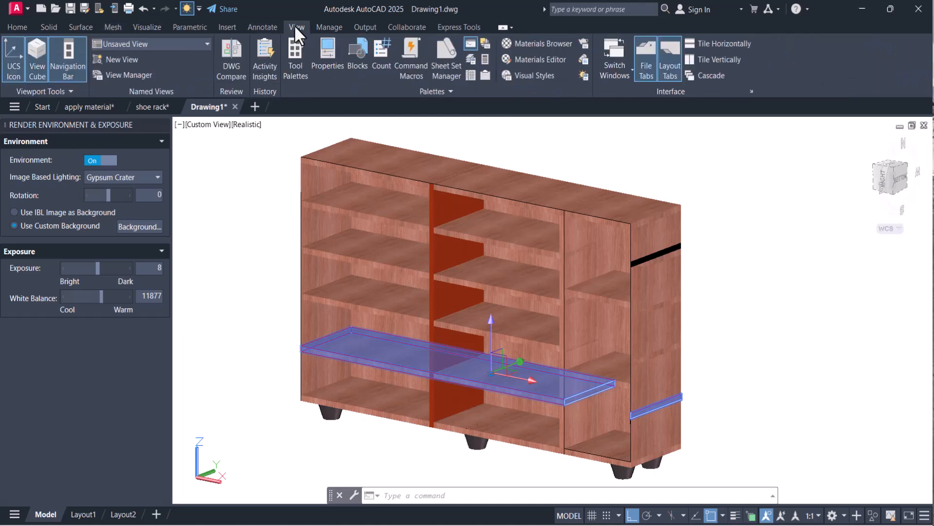
{"action": "left_click", "coordinate": [71, 55]}
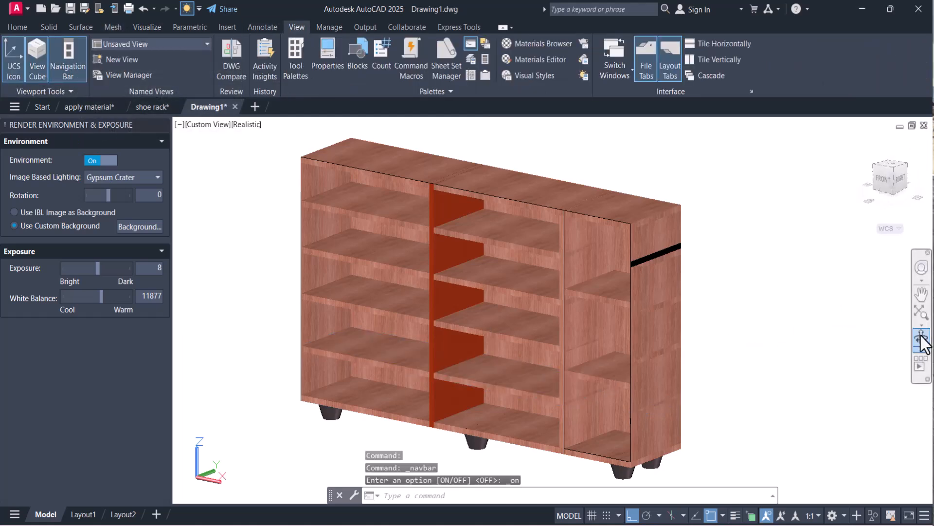
{"action": "left_click", "coordinate": [921, 338]}
{"action": "left_click_drag", "start_coordinate": [436, 319], "coordinate": [436, 341]}
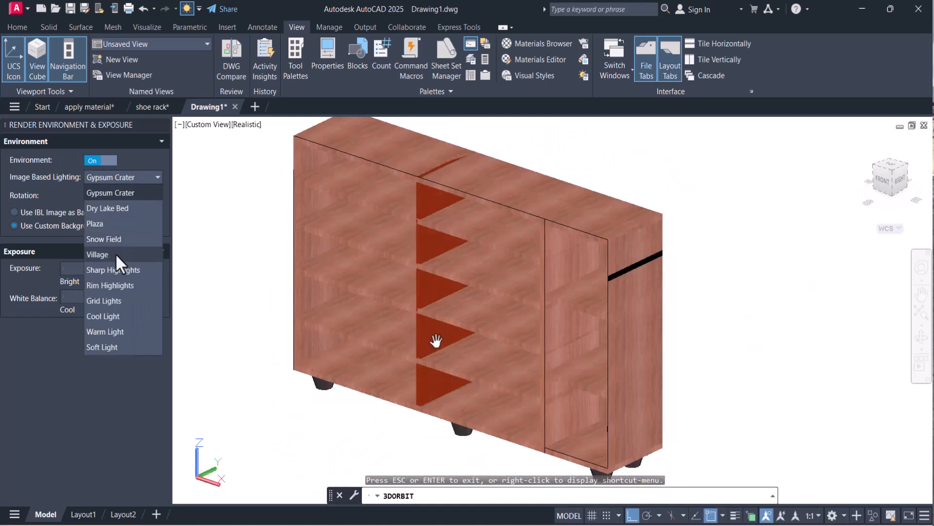
Switch the image-based lighting to Village with exposure 8.5 and white balance 9119, and check the rack by orbiting.
{"action": "left_click", "coordinate": [115, 254]}
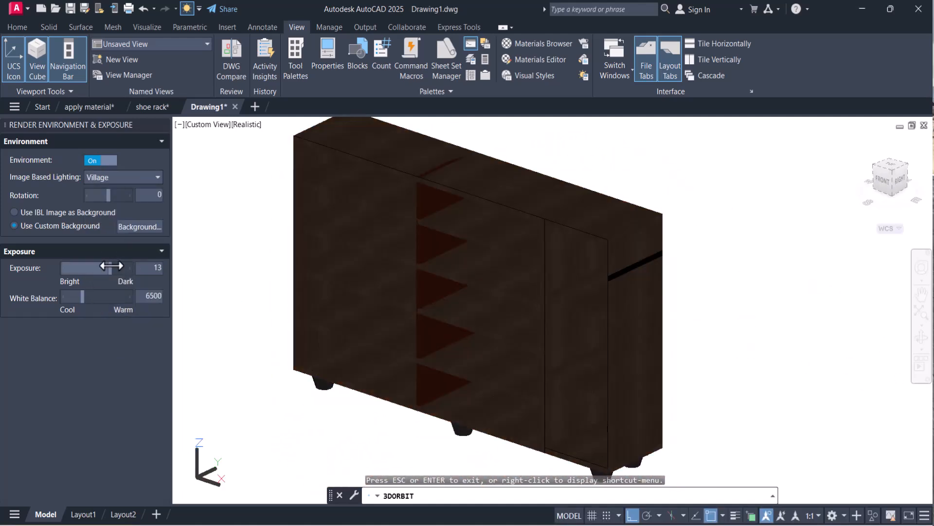
{"action": "mouse_move", "coordinate": [111, 265]}
{"action": "left_mouse_down"}
{"action": "mouse_move", "coordinate": [90, 266]}
{"action": "mouse_move", "coordinate": [101, 267]}
{"action": "left_mouse_up"}
{"action": "left_click_drag", "start_coordinate": [84, 298], "coordinate": [92, 298]}
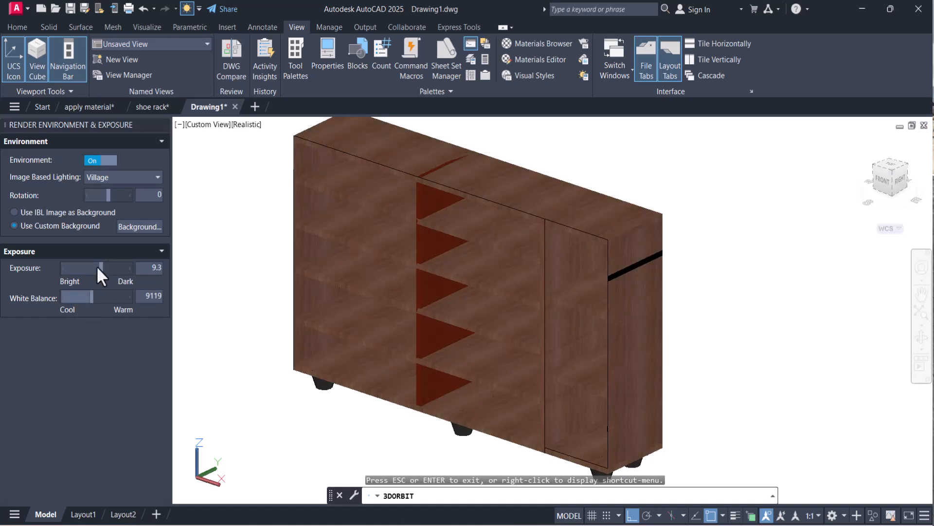
{"action": "left_click_drag", "start_coordinate": [100, 265], "coordinate": [98, 264]}
{"action": "left_click_drag", "start_coordinate": [476, 313], "coordinate": [619, 284]}
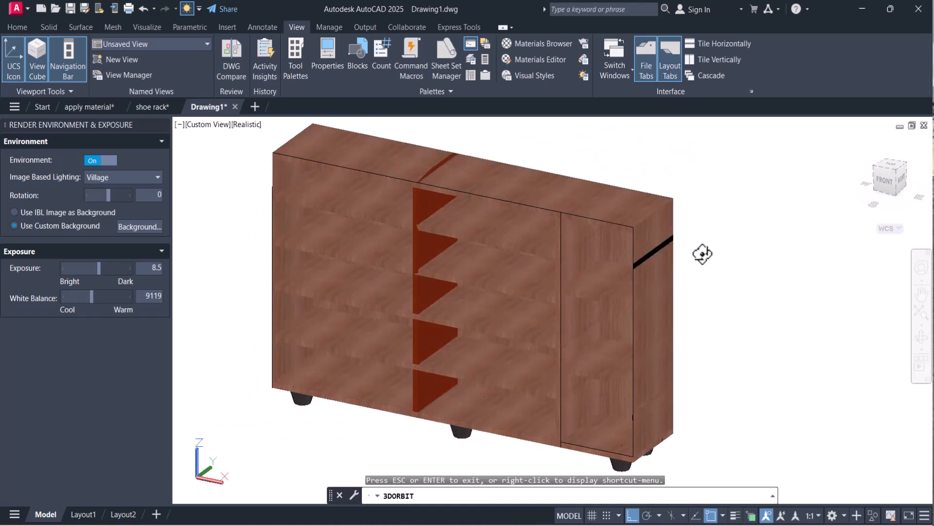
{"action": "left_click_drag", "start_coordinate": [702, 254], "coordinate": [650, 276]}
{"action": "middle_click_drag", "start_coordinate": [651, 276], "coordinate": [647, 290]}
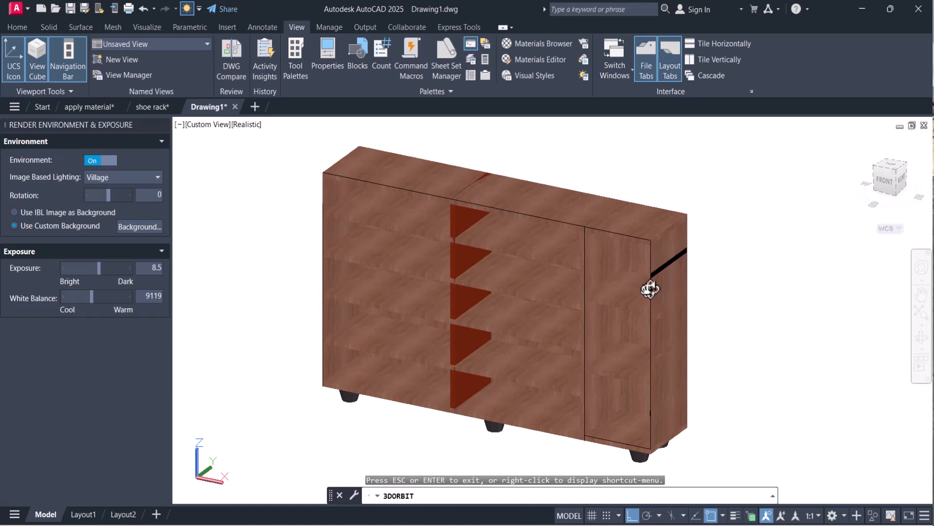
{"action": "left_click_drag", "start_coordinate": [638, 346], "coordinate": [565, 310]}
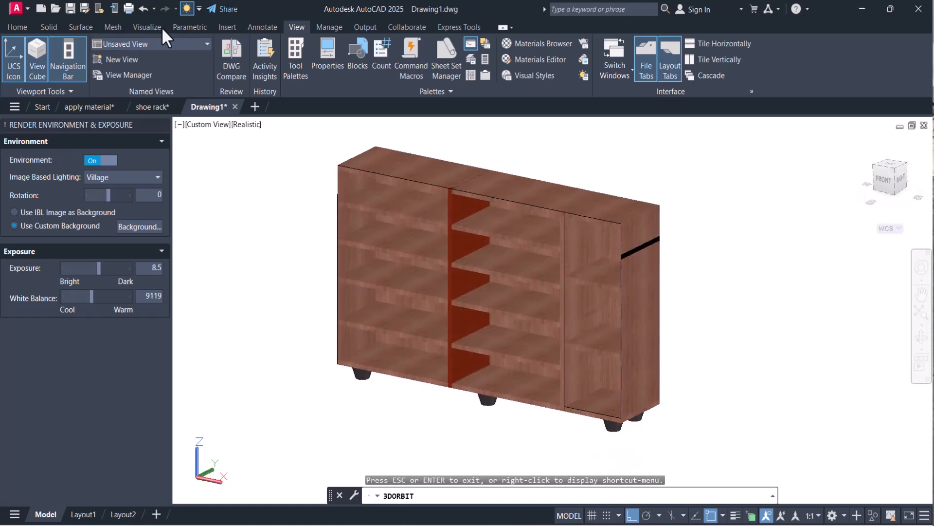
{"action": "key", "text": "Escape"}
Set the material property of all the shoe rack's objects to ByBlock, close the properties and deselect the rack.
{"action": "left_click", "coordinate": [340, 151]}
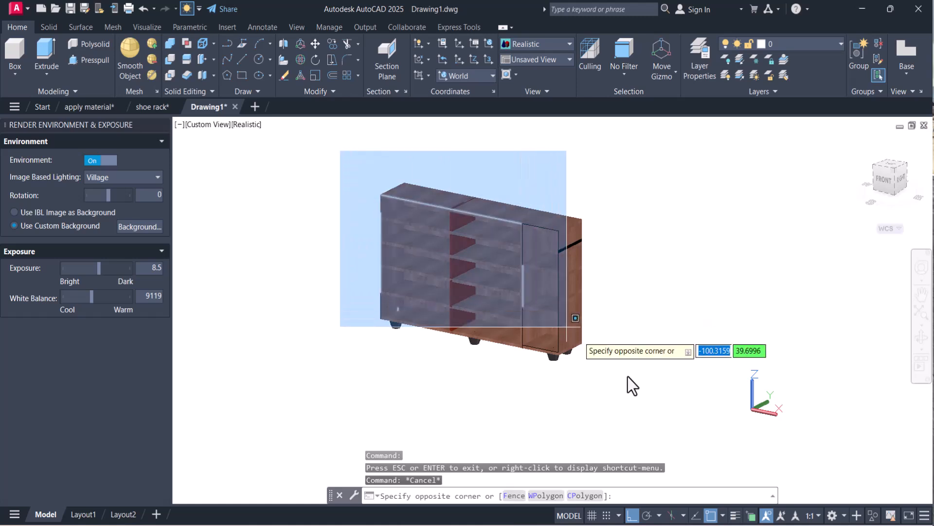
{"action": "left_click", "coordinate": [651, 397]}
{"action": "key", "text": "Return"}
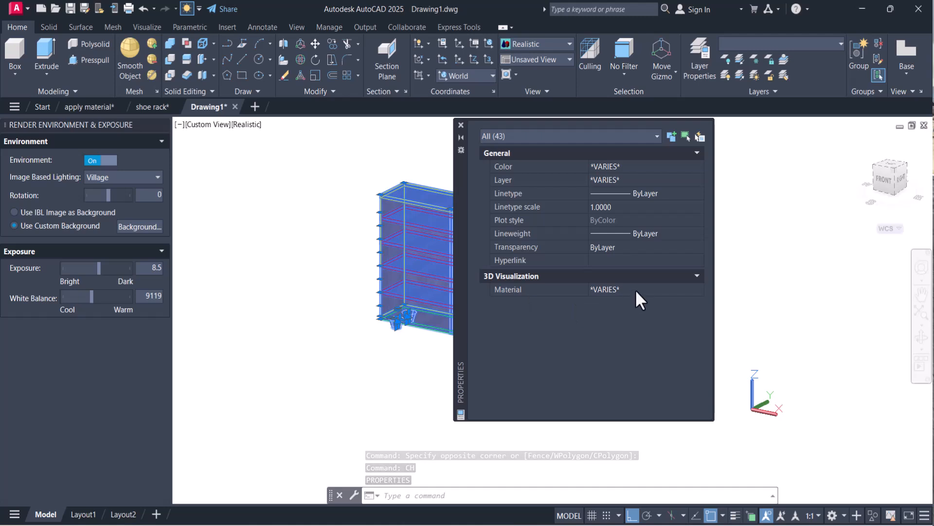
{"action": "left_click", "coordinate": [695, 293]}
{"action": "left_click", "coordinate": [695, 290]}
{"action": "scroll", "coordinate": [693, 361], "scroll_direction": "up", "scroll_amount": 6}
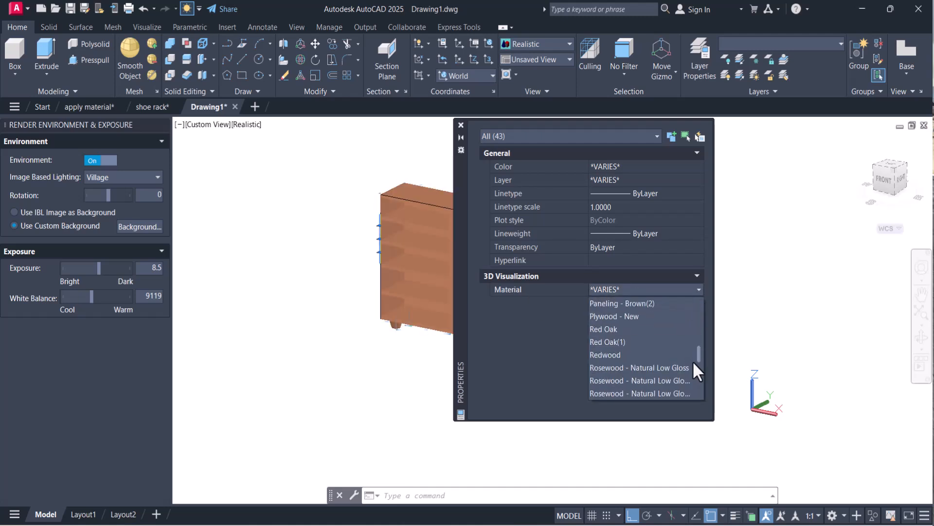
{"action": "scroll", "coordinate": [693, 361], "scroll_direction": "down", "scroll_amount": 1}
{"action": "scroll", "coordinate": [685, 350], "scroll_direction": "up", "scroll_amount": 3}
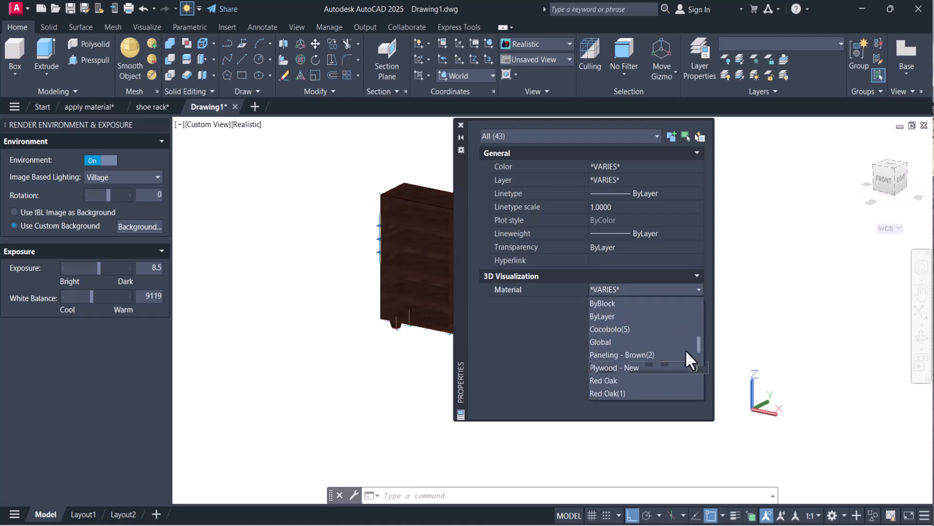
{"action": "left_click", "coordinate": [611, 305]}
{"action": "left_click", "coordinate": [461, 126]}
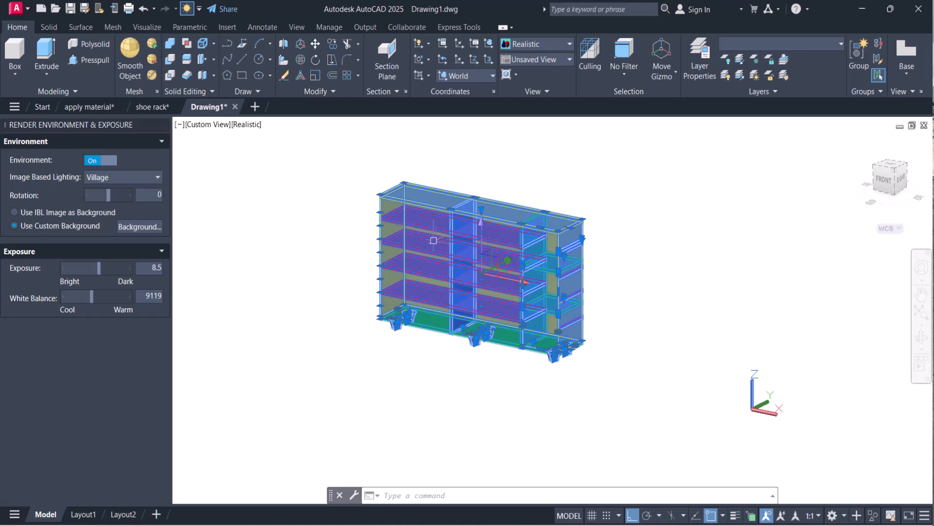
{"action": "key", "text": "Escape"}
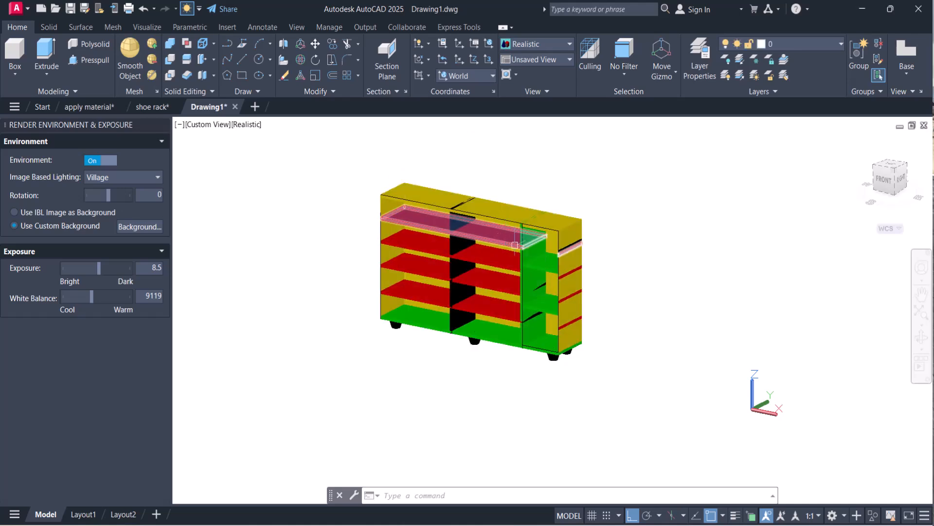
Examine the shoe rack's surfaces up close and by orbiting around it.
{"action": "scroll", "coordinate": [515, 245], "scroll_direction": "up", "scroll_amount": 3}
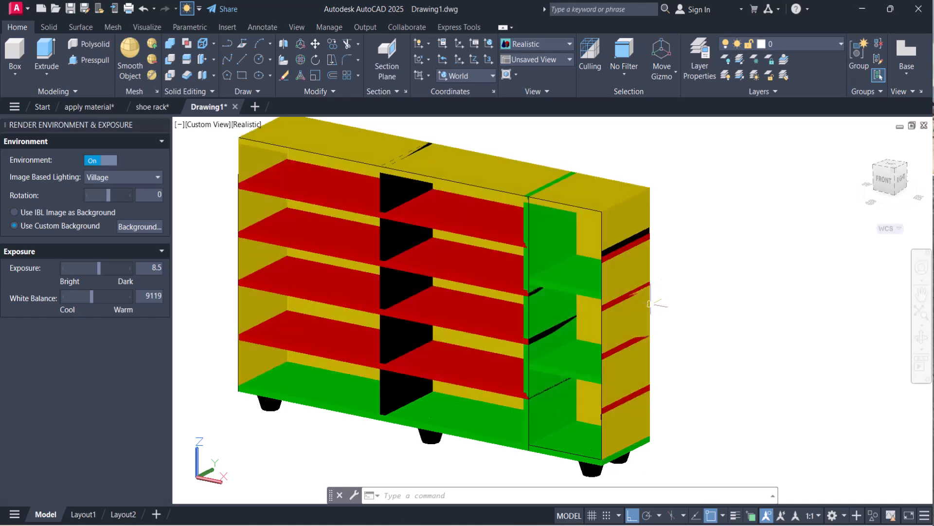
{"action": "scroll", "coordinate": [651, 304], "scroll_direction": "down", "scroll_amount": 4}
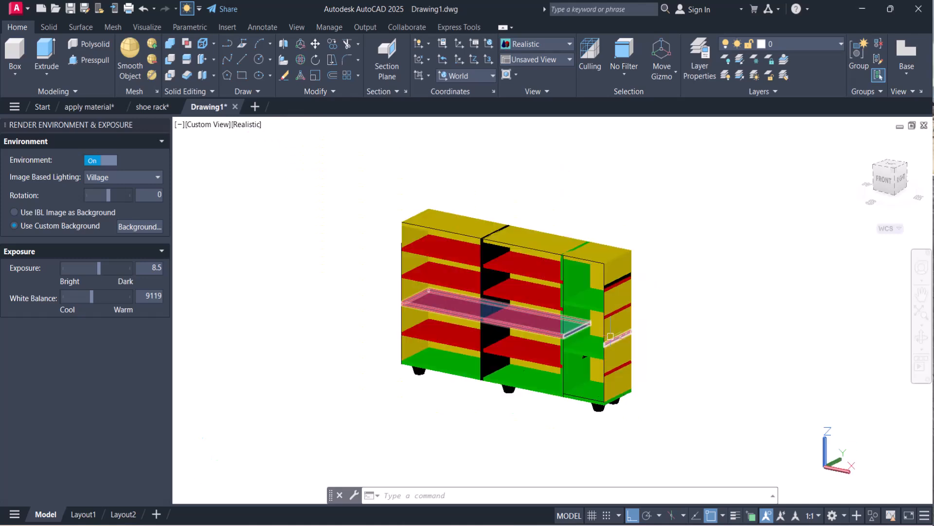
{"action": "left_click", "coordinate": [921, 339]}
{"action": "mouse_move", "coordinate": [417, 301]}
{"action": "left_mouse_down"}
{"action": "mouse_move", "coordinate": [444, 311]}
{"action": "mouse_move", "coordinate": [674, 315]}
{"action": "mouse_move", "coordinate": [551, 300]}
{"action": "mouse_move", "coordinate": [448, 305]}
{"action": "mouse_move", "coordinate": [427, 295]}
{"action": "left_mouse_up"}
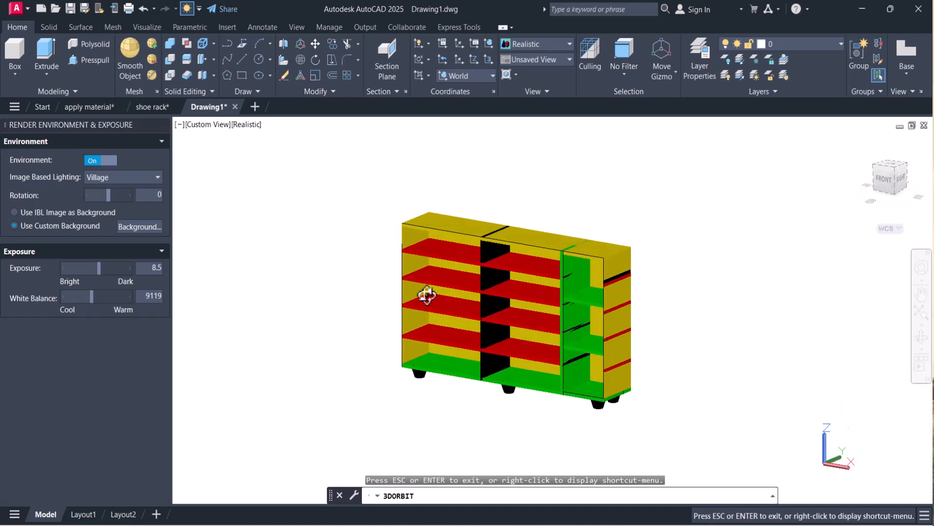